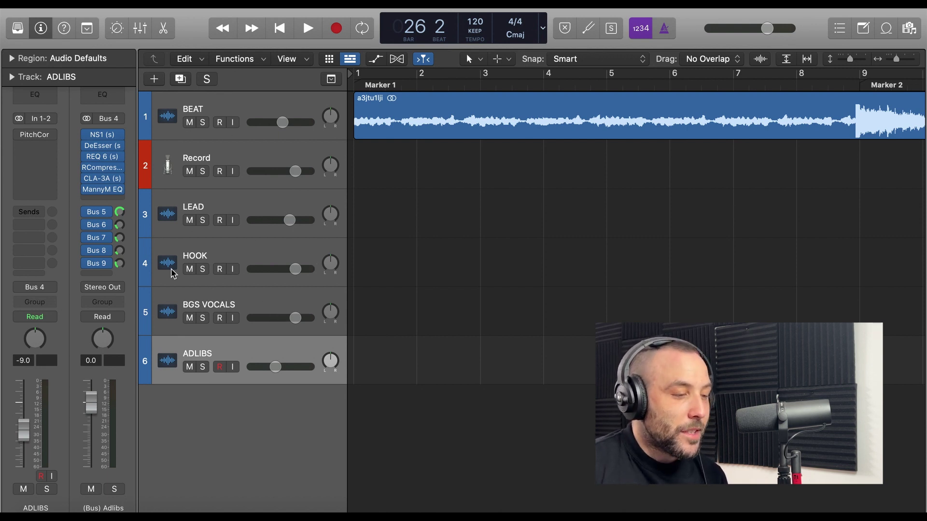
Step: Review the channel strips of the LEAD, HOOK, BGS VOCALS and ADLIBS tracks, including the REQ 6 settings on the Adlibs bus
click(230, 207)
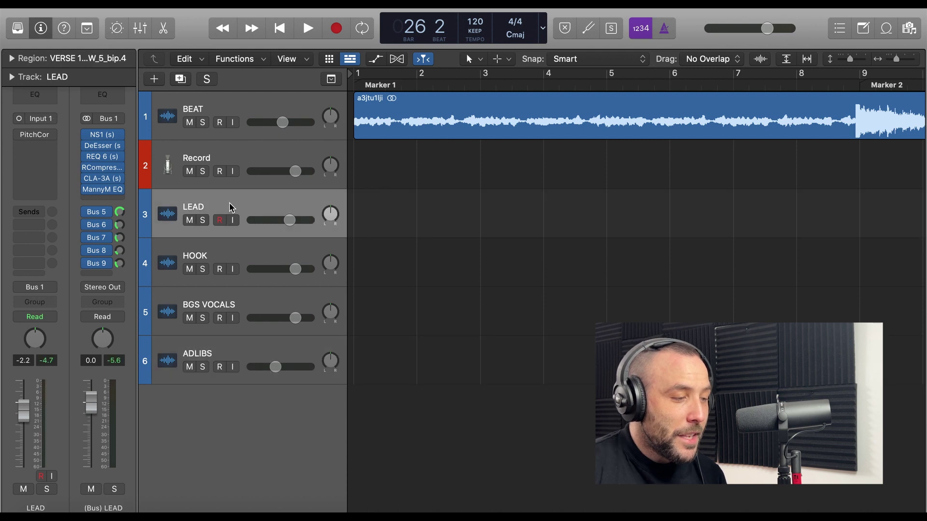
click(214, 254)
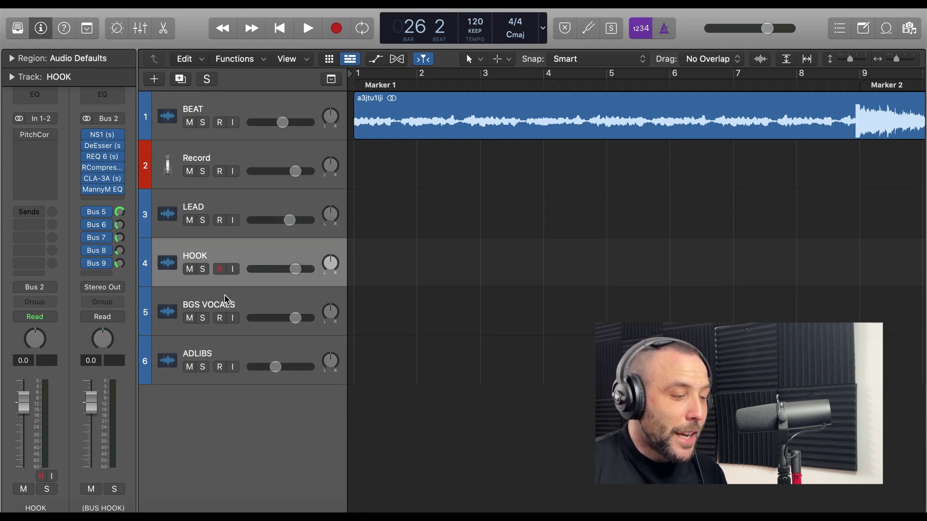
click(225, 312)
click(230, 353)
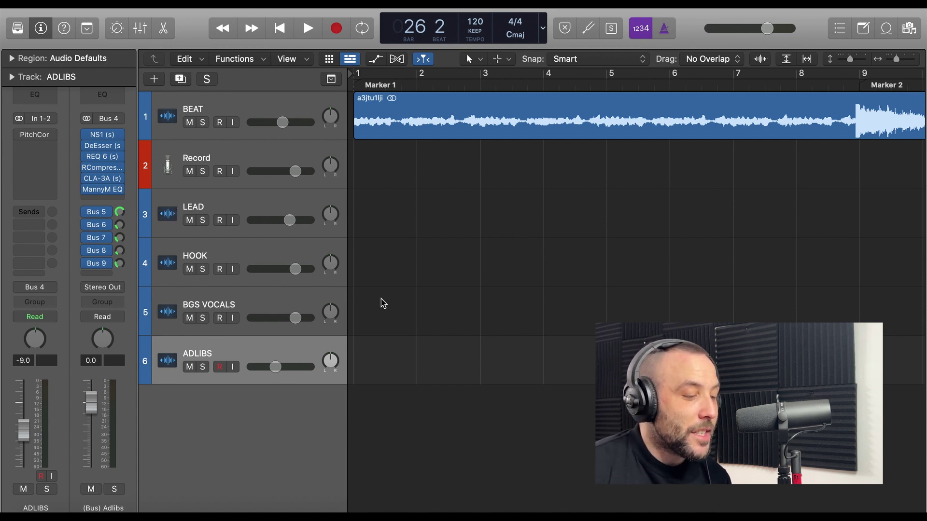
click(103, 157)
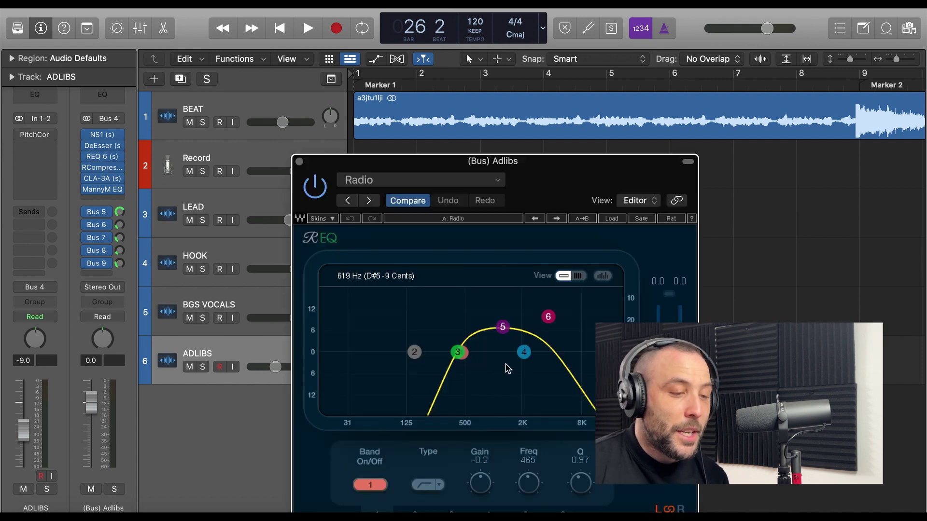
click(300, 162)
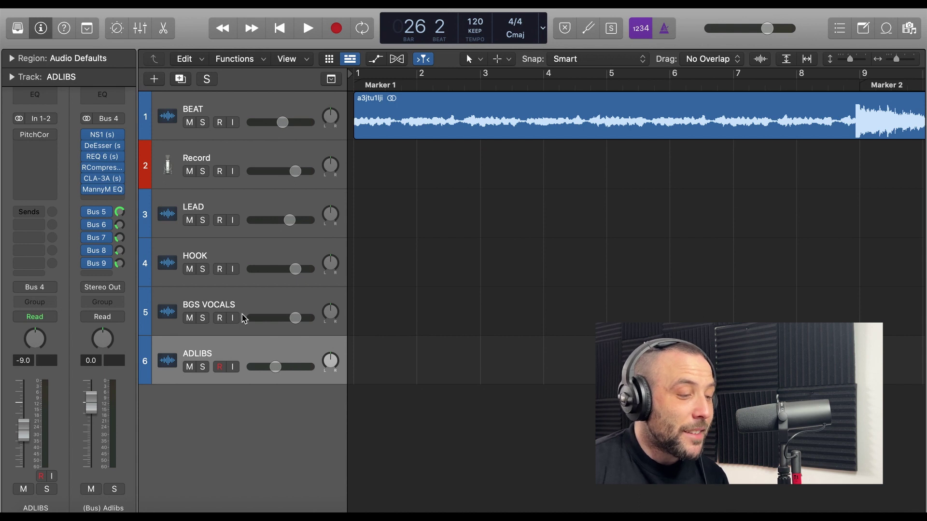
Step: Compare the output buses and plug-in chains of the BGS VOCALS, HOOK and LEAD tracks, finishing on LEAD
click(255, 296)
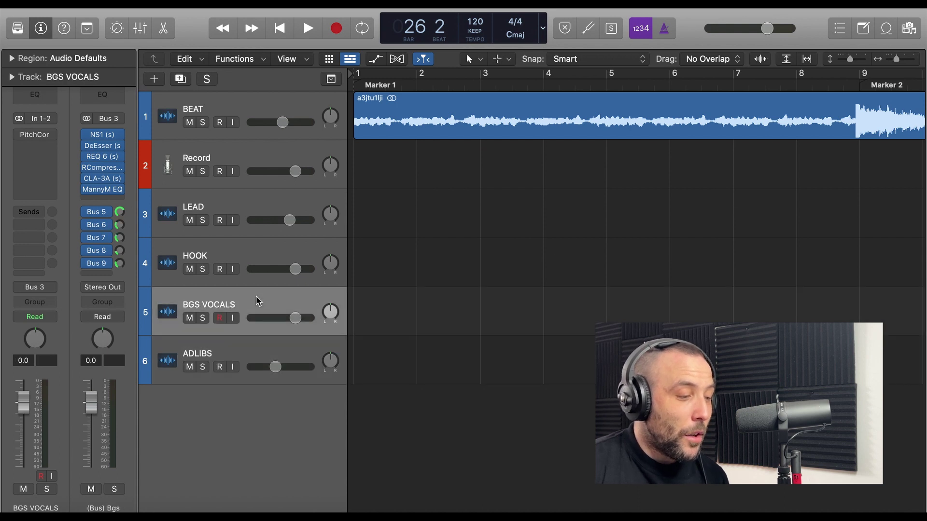
click(250, 254)
click(204, 210)
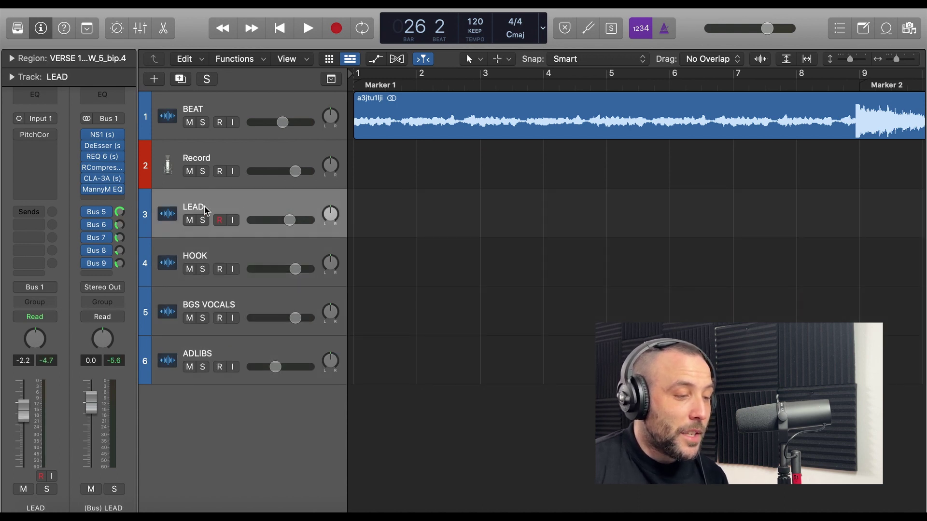
click(244, 258)
click(261, 307)
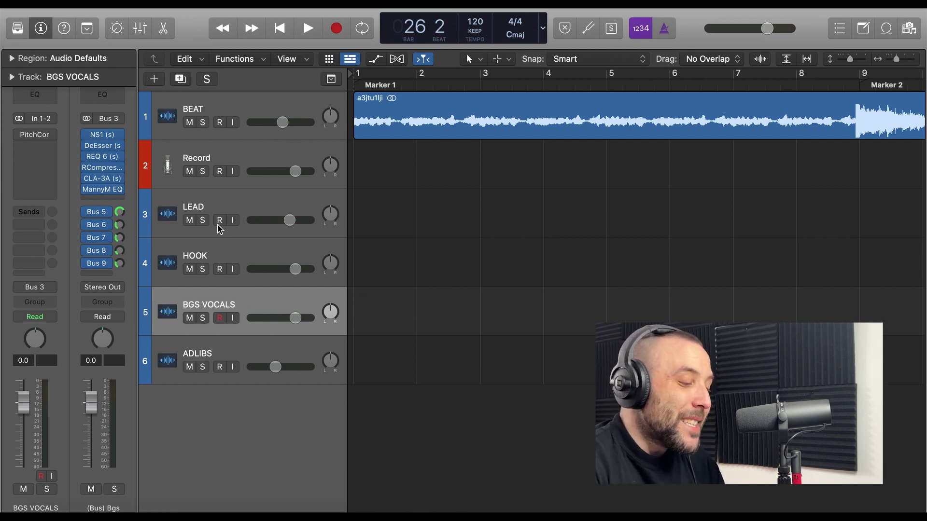
click(222, 203)
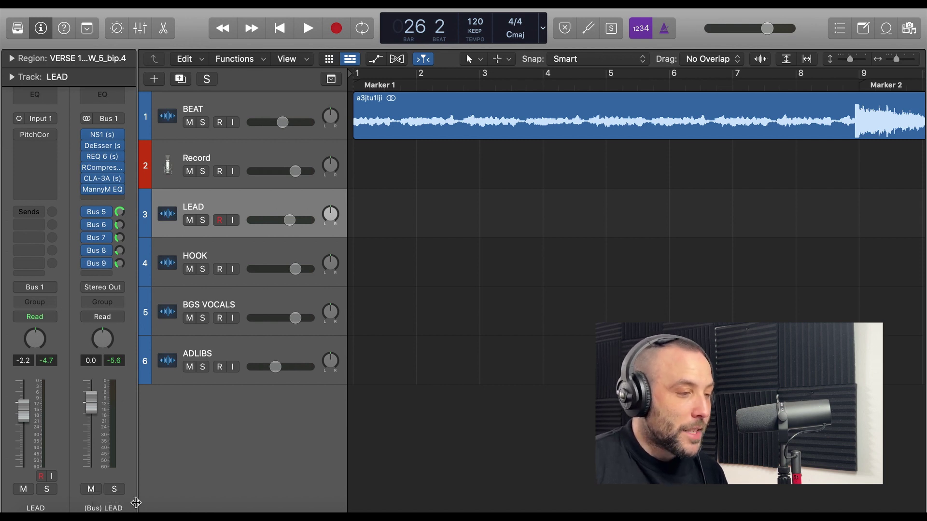
Step: Examine the inserts and sends of the lead, hook, background and adlib bus channels in an enlarged Mixer, then close it
click(142, 29)
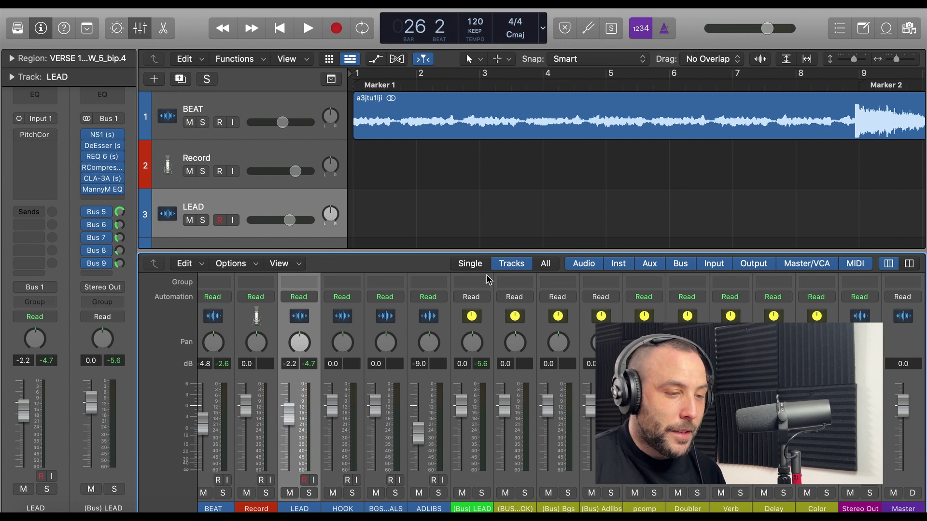
drag(481, 252, 481, 107)
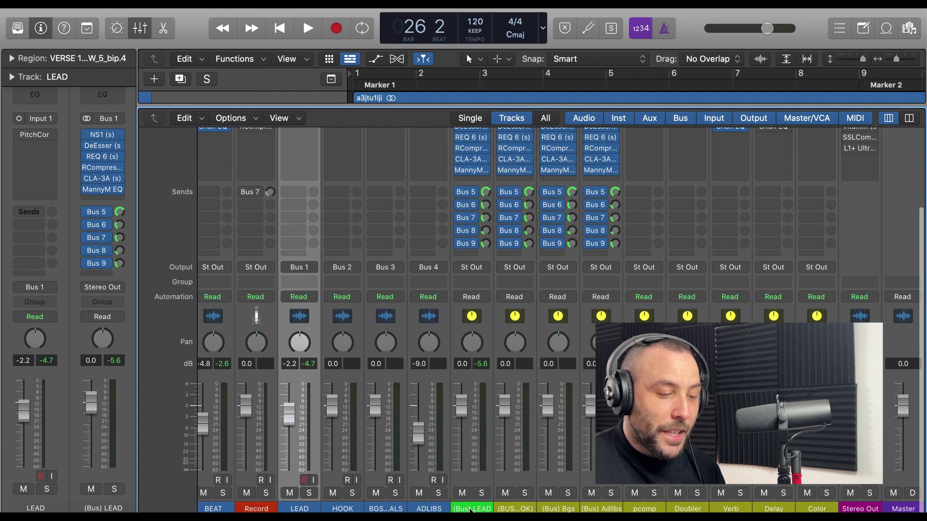
click(523, 509)
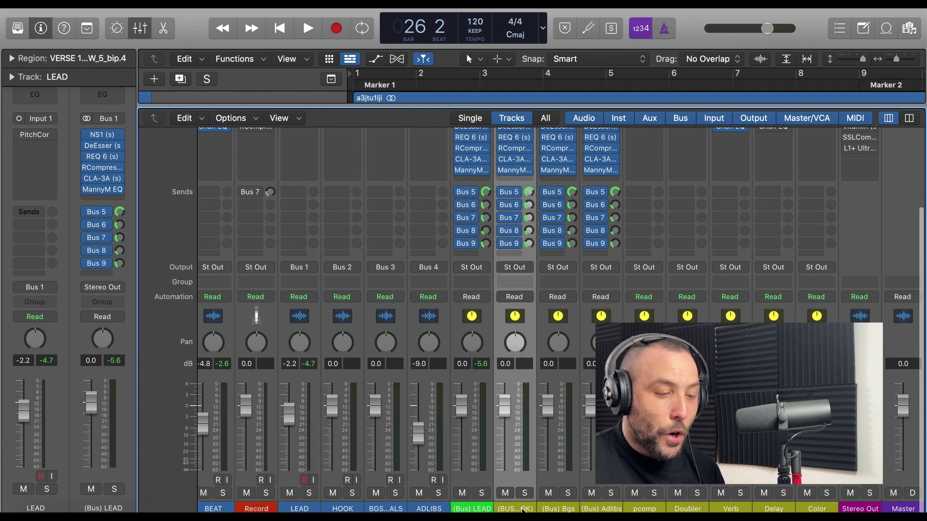
click(564, 509)
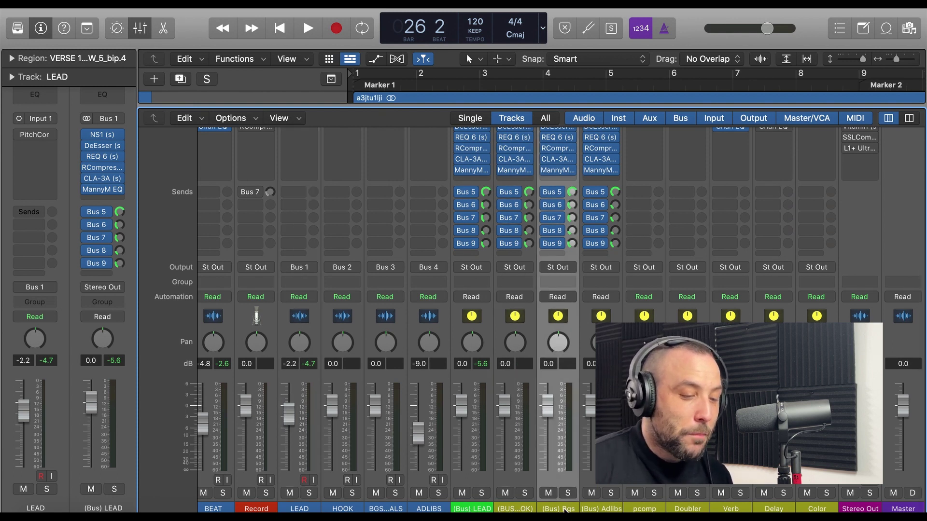
click(602, 510)
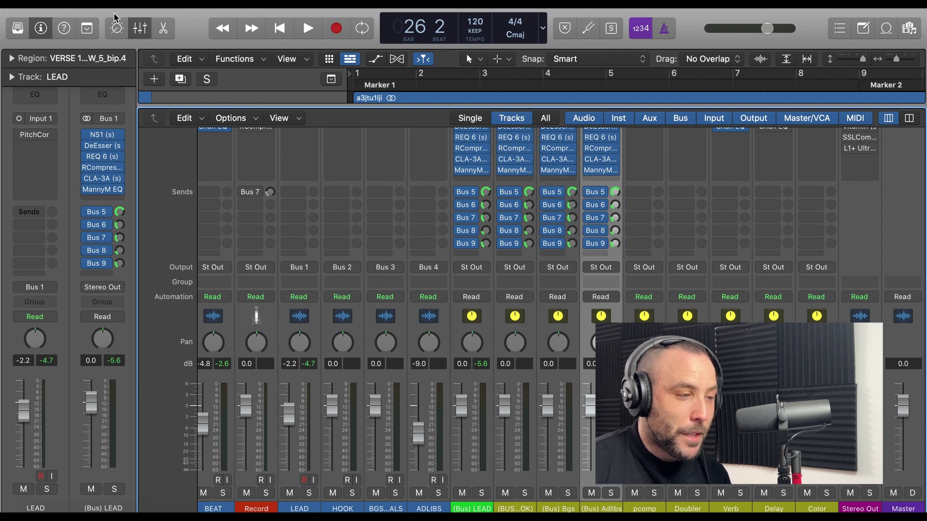
click(139, 29)
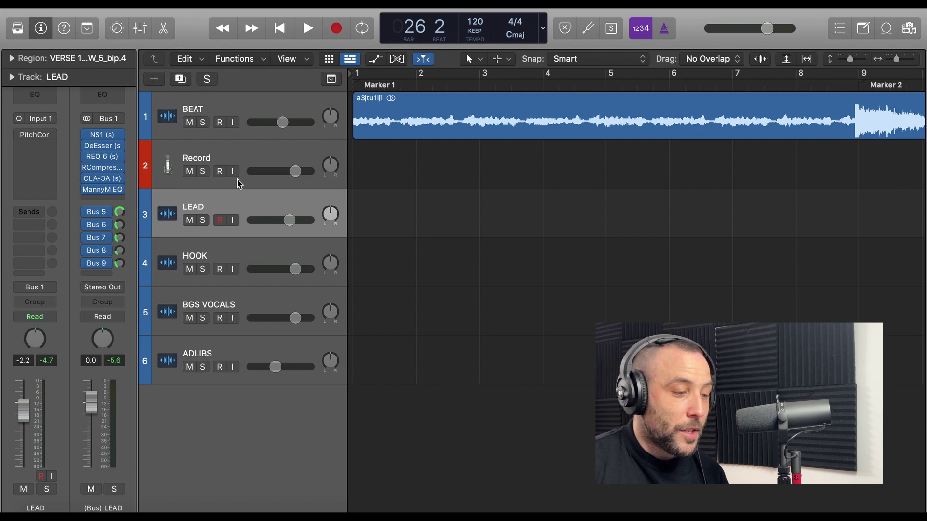
Step: Duplicate the LEAD track with its settings and check the copy's bus routing
right_click(222, 201)
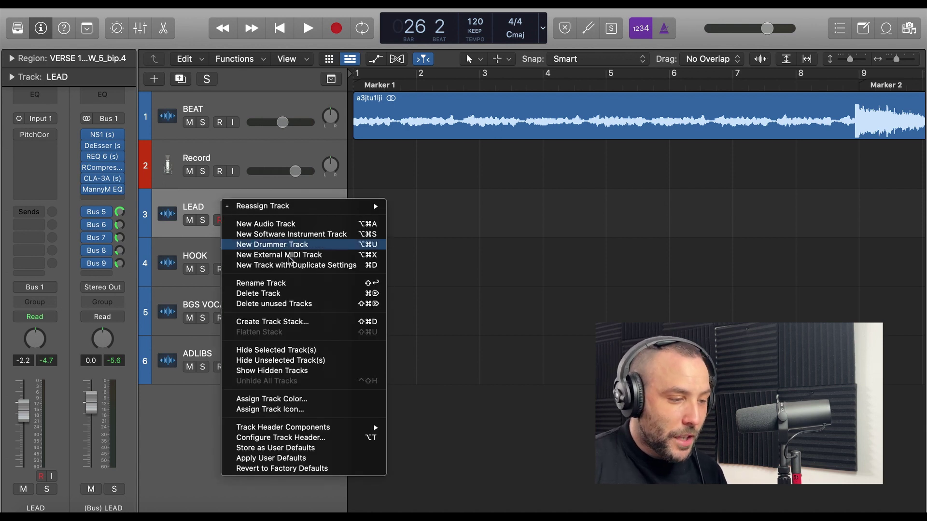
click(383, 196)
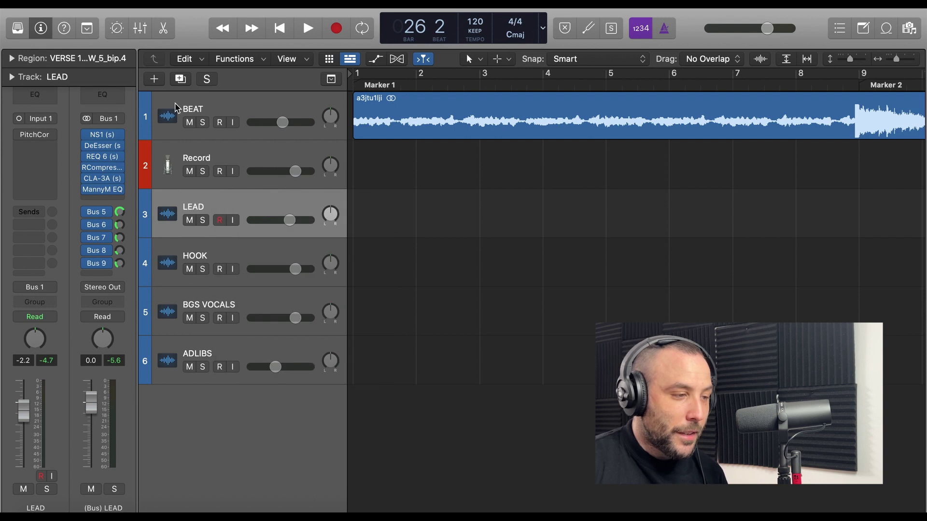
click(179, 80)
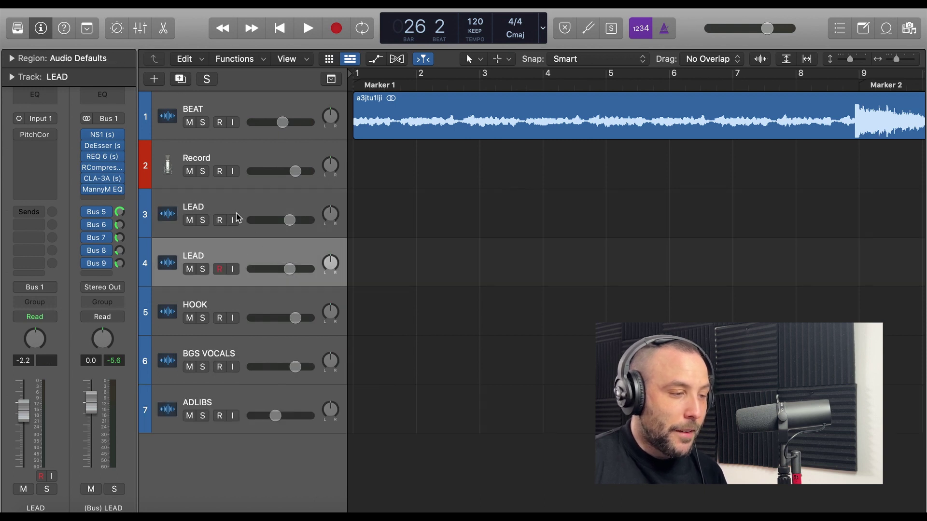
mouse_move(99, 212)
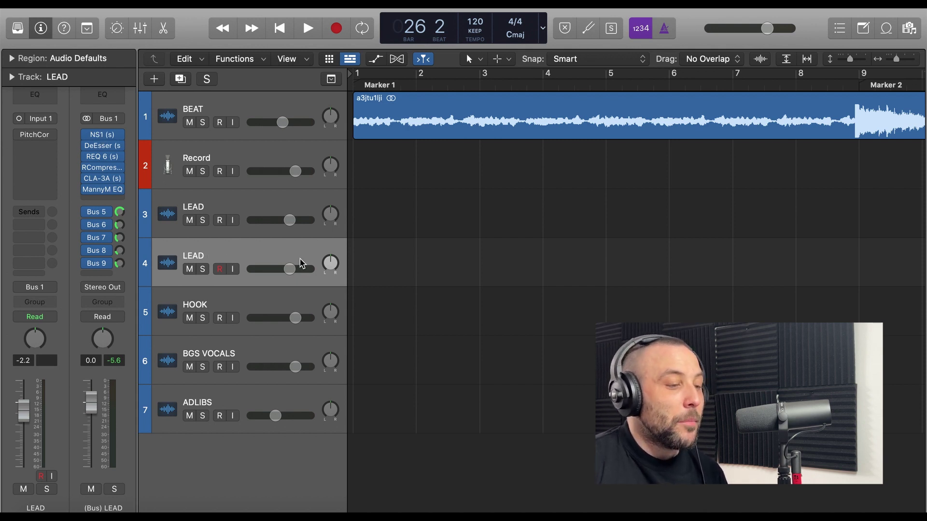
Step: Select the original LEAD track and locate its verse vocal region near bar 25 in the timeline
click(255, 205)
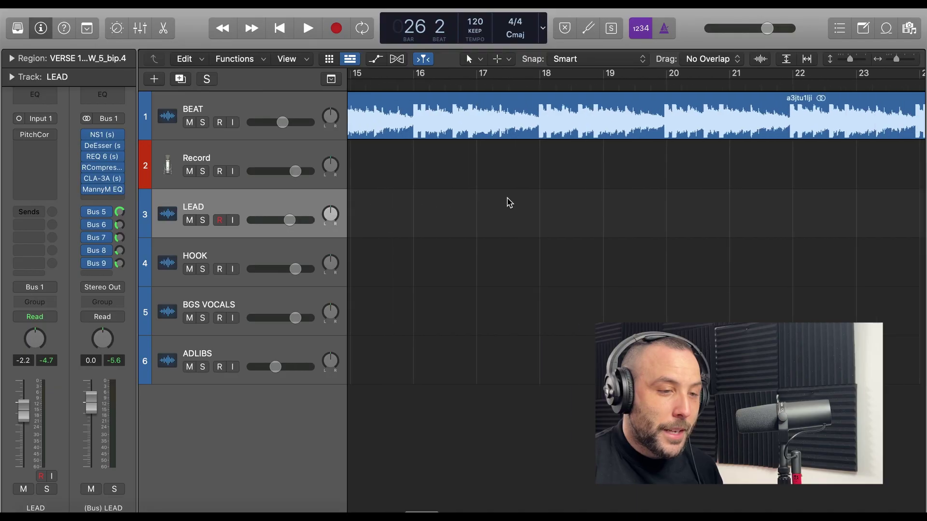
scroll(507, 201, right, 10)
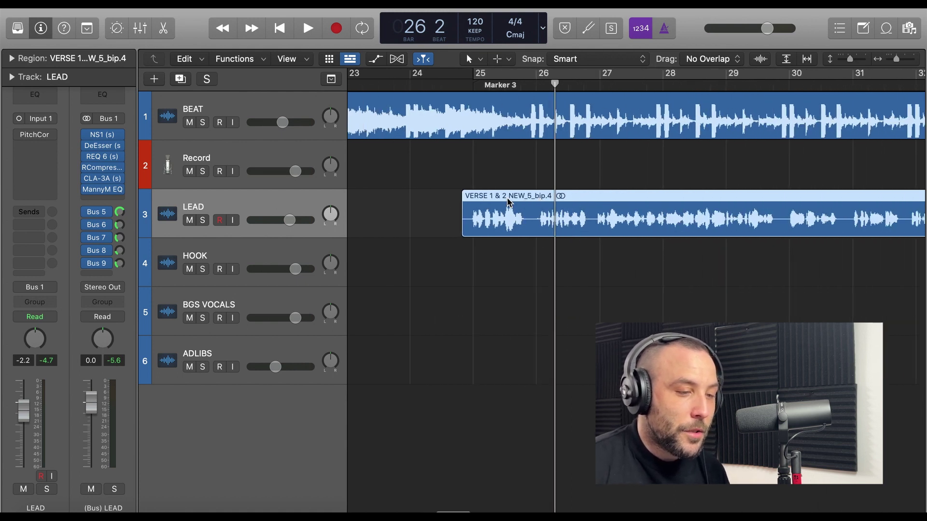
scroll(507, 201, right, 3)
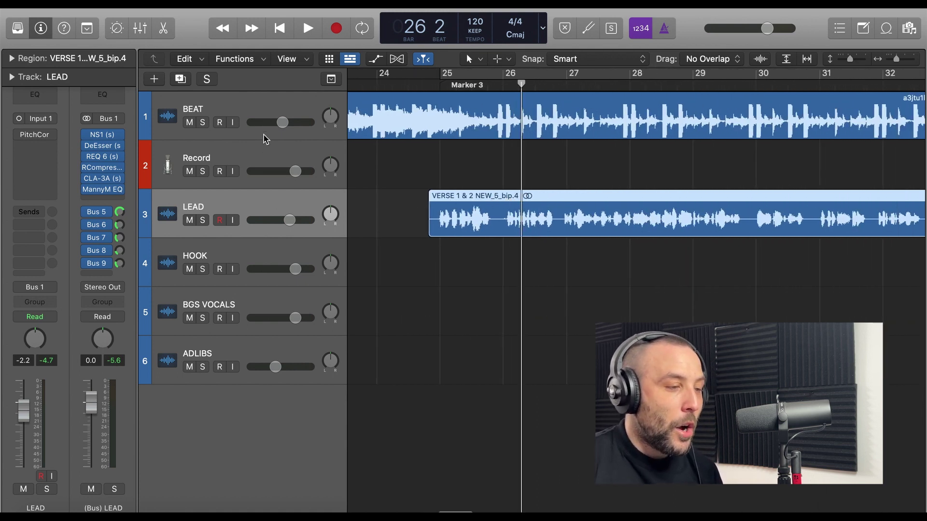
Step: Inspect the BEAT track's Channel EQ curve, bypass and re-enable the plug-in, and close it
click(232, 106)
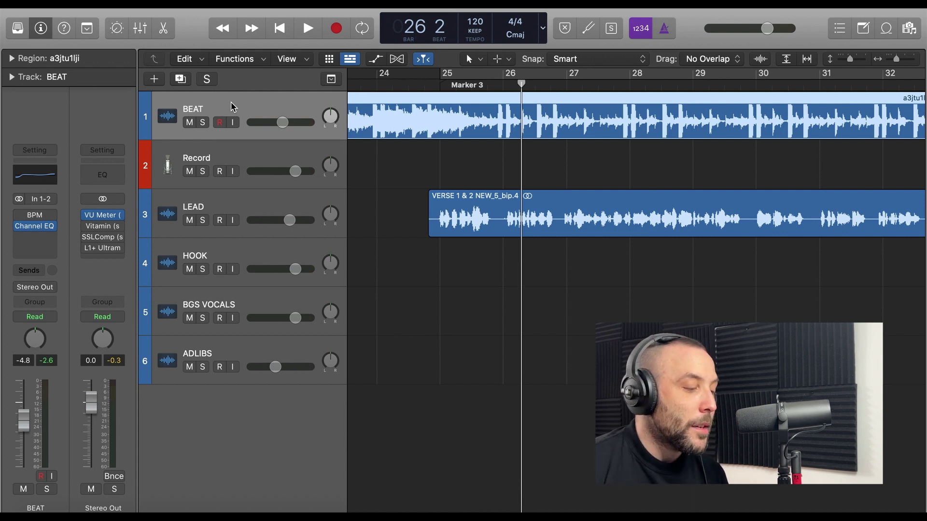
click(37, 226)
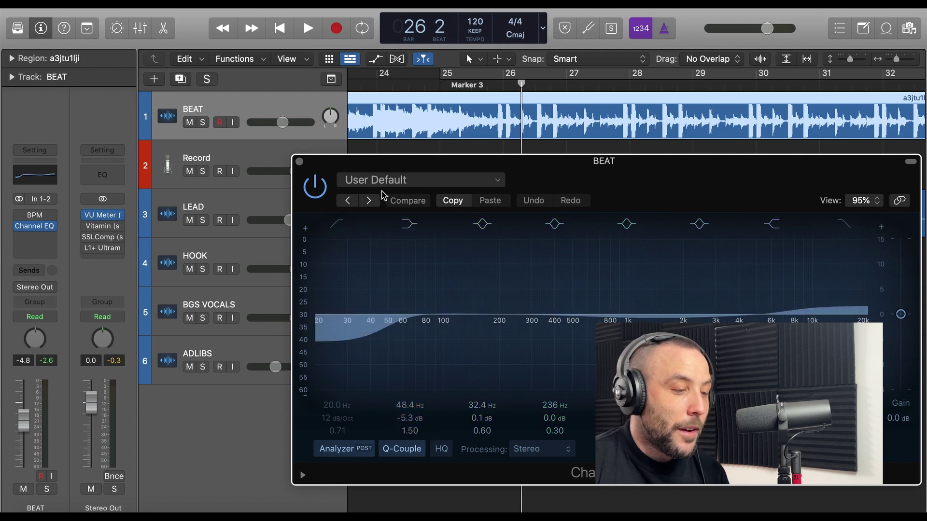
drag(391, 163, 297, 159)
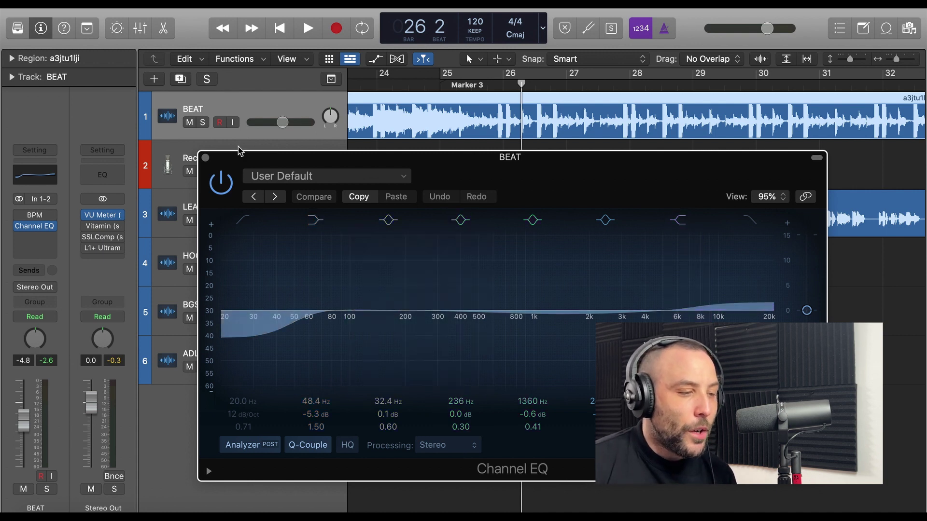
click(217, 181)
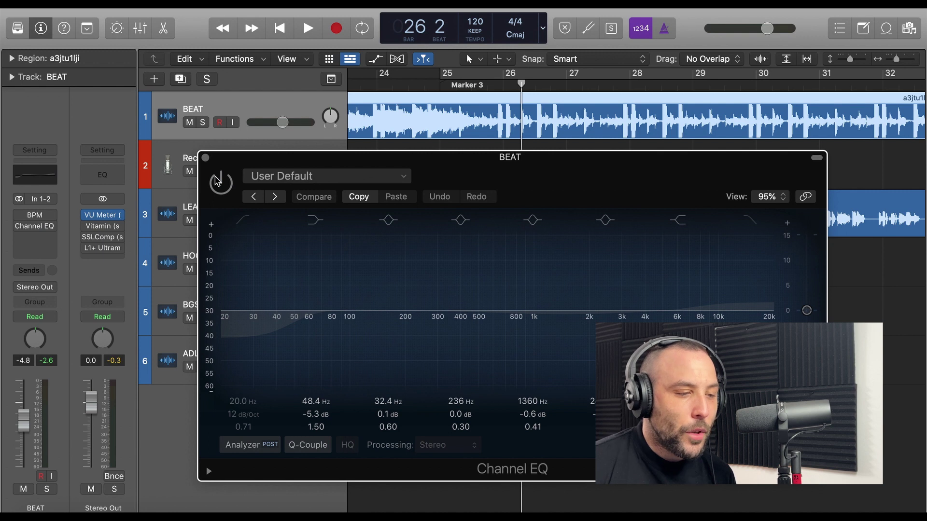
click(216, 181)
click(206, 157)
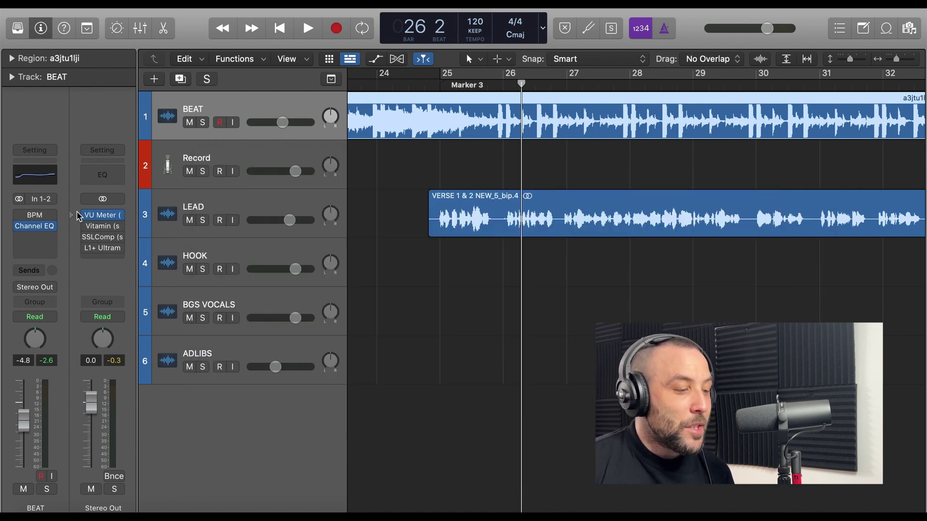
Step: Open the VU Meter on the Stereo Out channel and play the beat from bar 6 to check its level
click(106, 215)
drag(512, 164, 489, 302)
scroll(490, 144, left, 10)
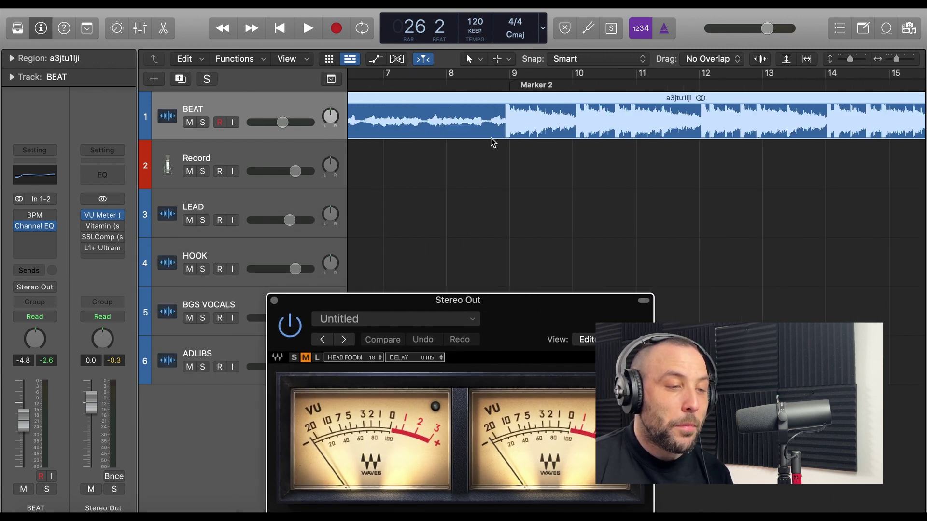
scroll(492, 143, left, 3)
click(414, 86)
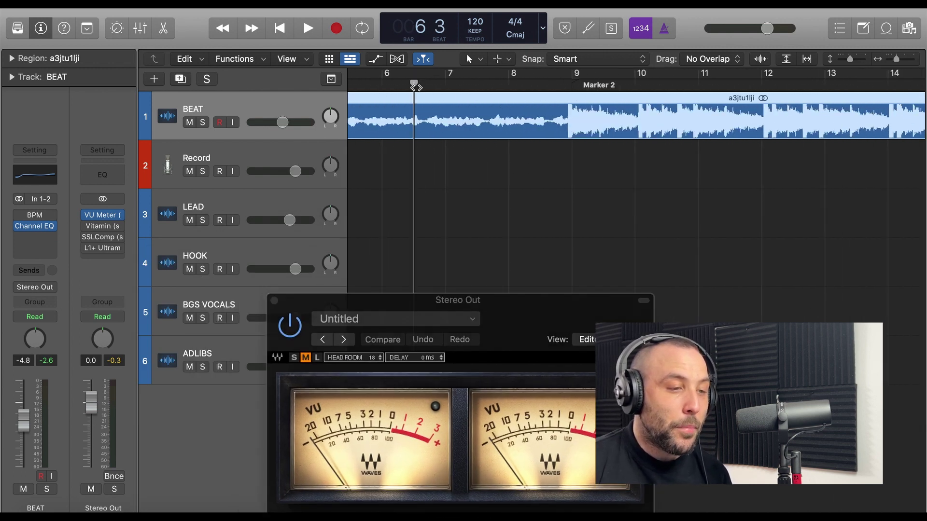
key(space)
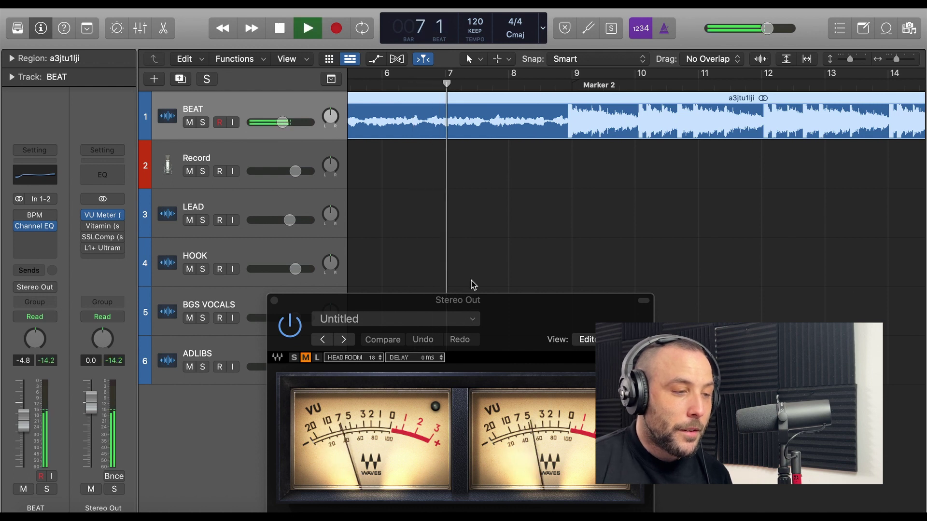
key(space)
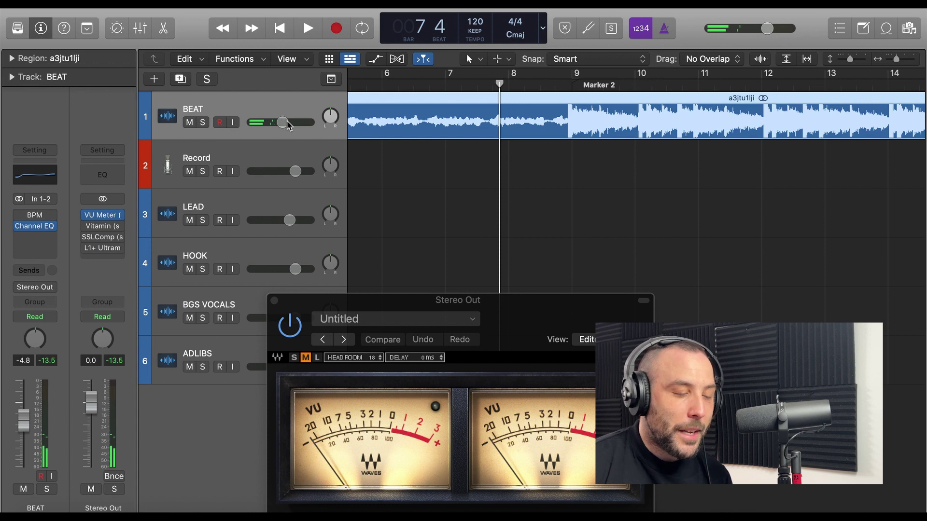
Step: Lower the BEAT track's volume to -13.0 dB during playback of the Marker 2 section, and reposition the VU Meter for viewing
key(space)
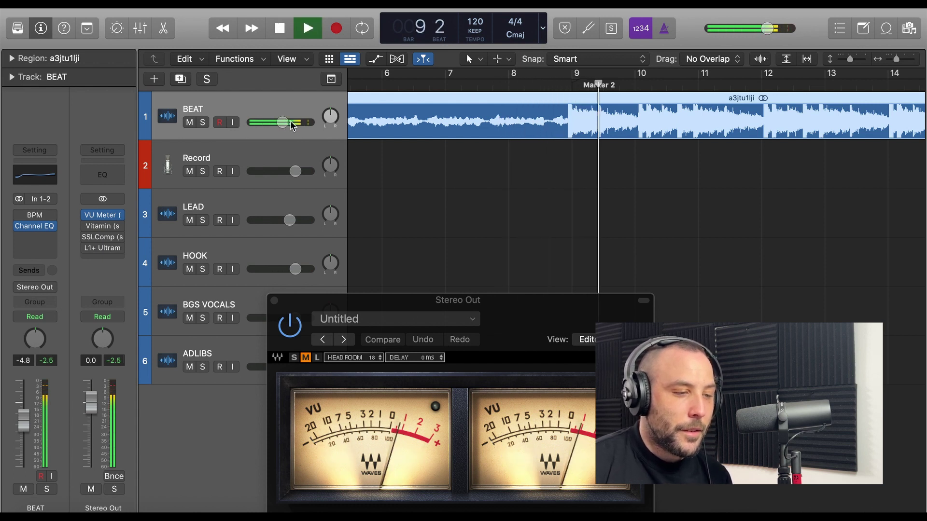
drag(285, 123, 270, 122)
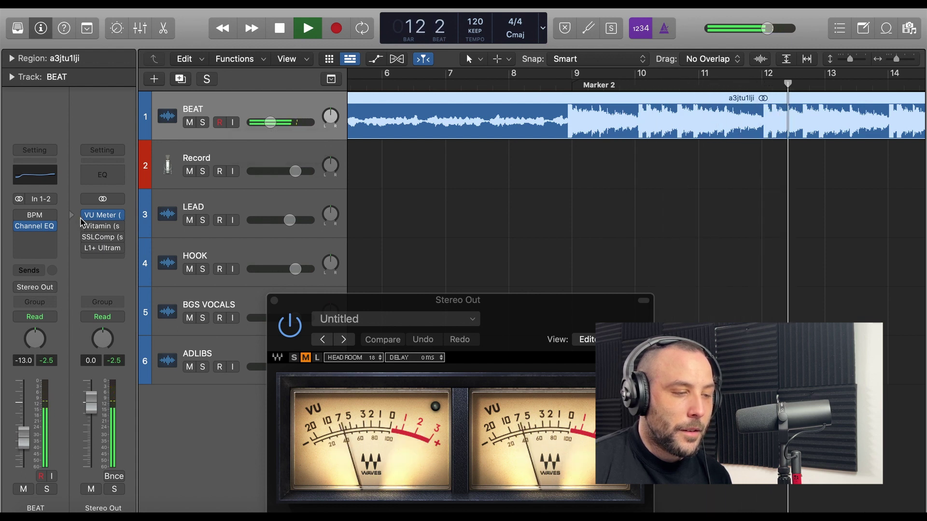
key(space)
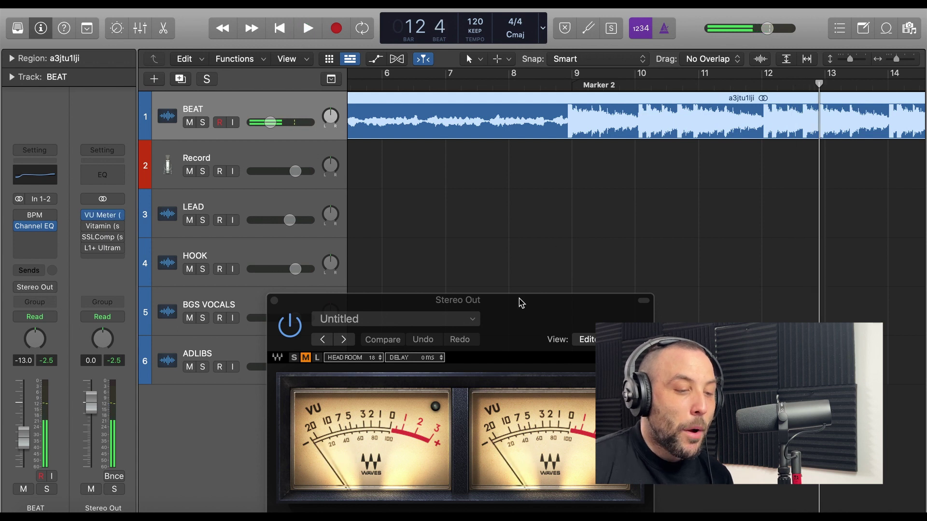
drag(516, 301, 392, 139)
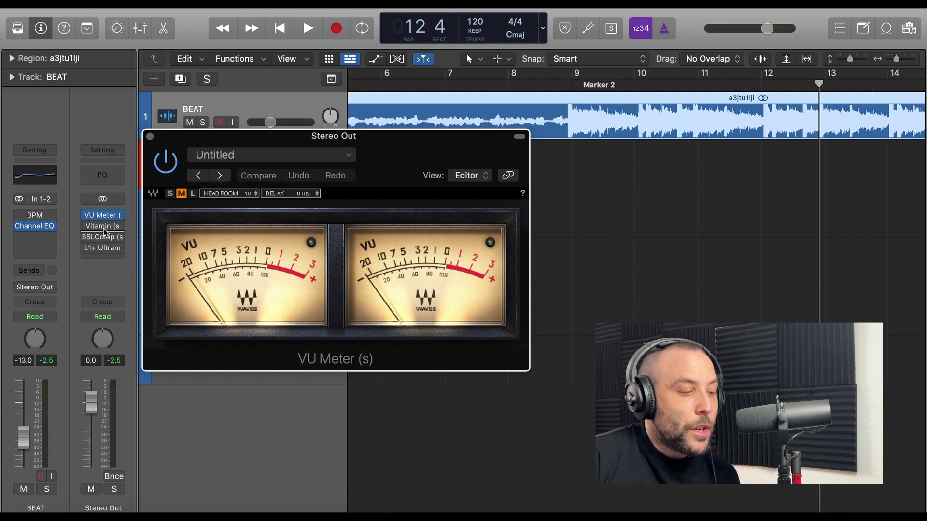
Step: Reopen the VU Meter on the Stereo Out channel, play the beat from bar 8 to check its level, and close the meter
mouse_move(111, 231)
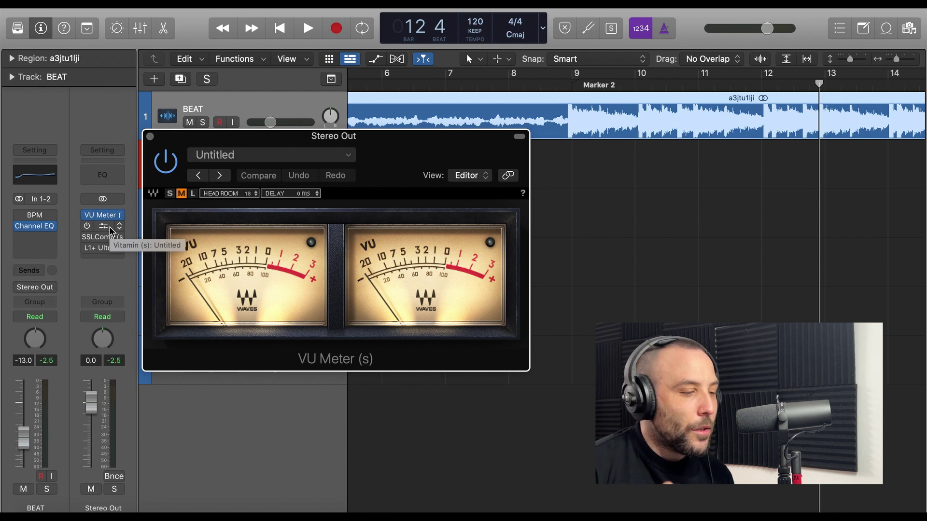
click(150, 136)
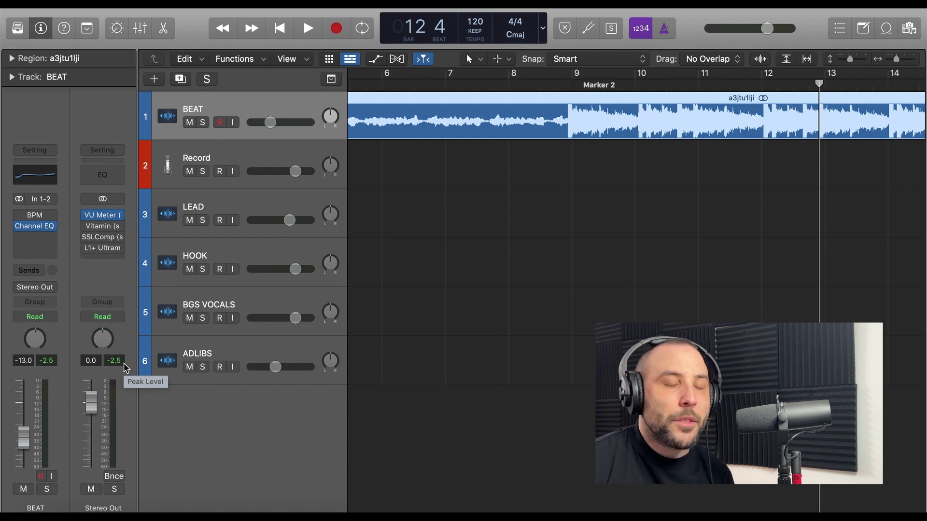
click(105, 217)
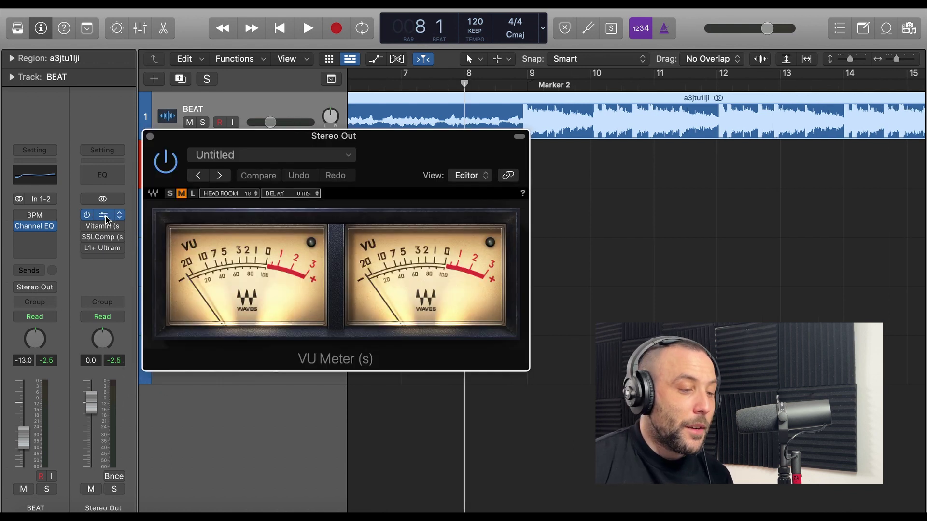
key(space)
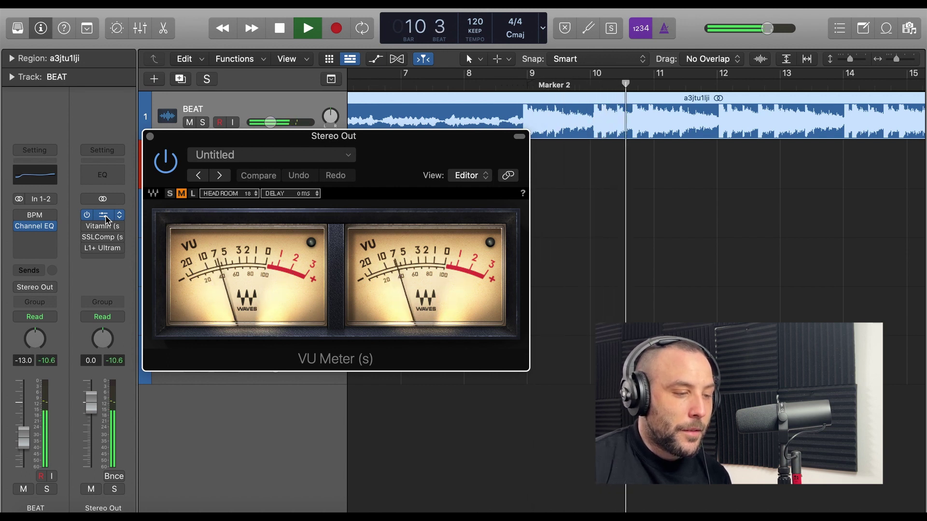
click(108, 220)
key(space)
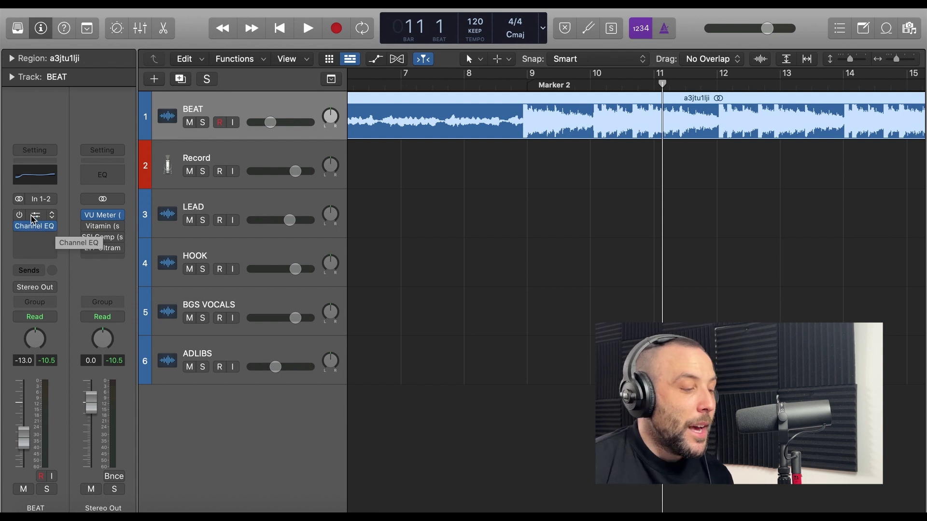
Step: Enable the BPM plug-in on the BEAT track and select the LEAD track to show its bus chain
click(36, 217)
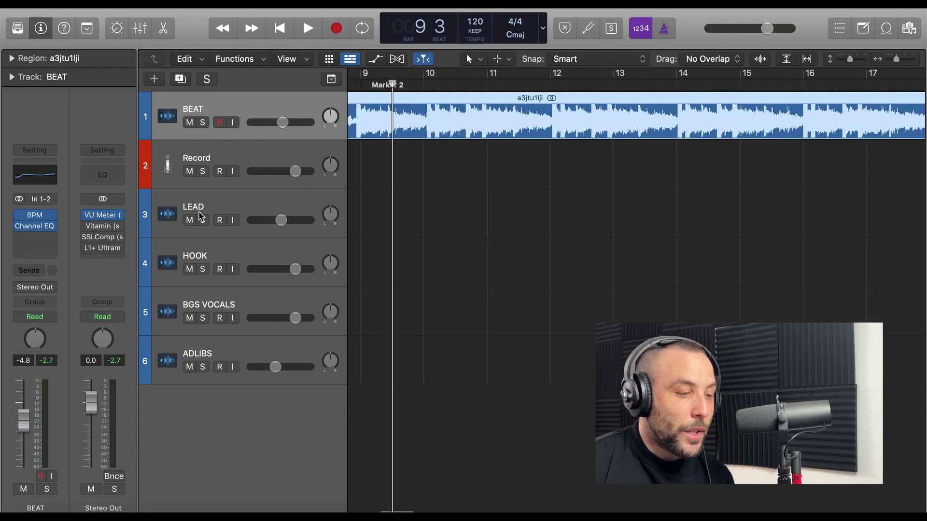
click(275, 208)
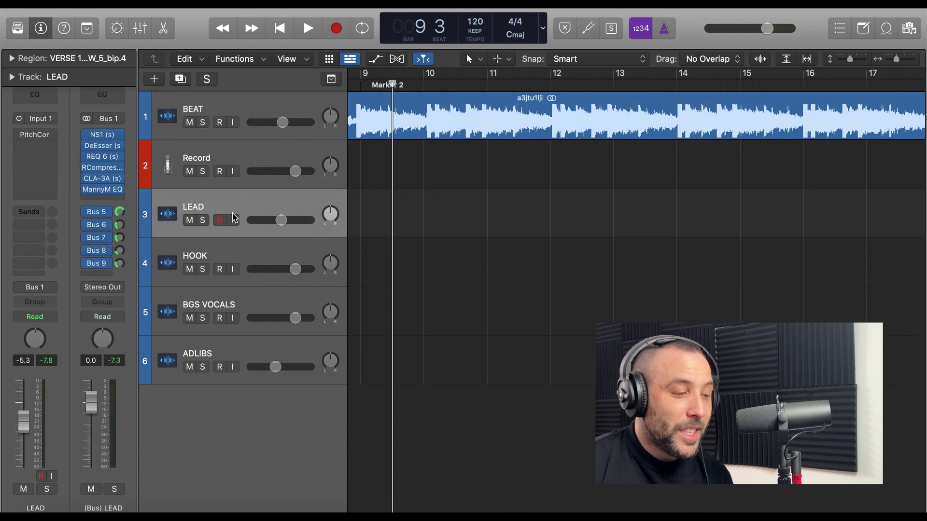
Step: Inspect the NS1 noise suppressor and DeEsser settings on the LEAD bus, closing each plug-in
click(97, 134)
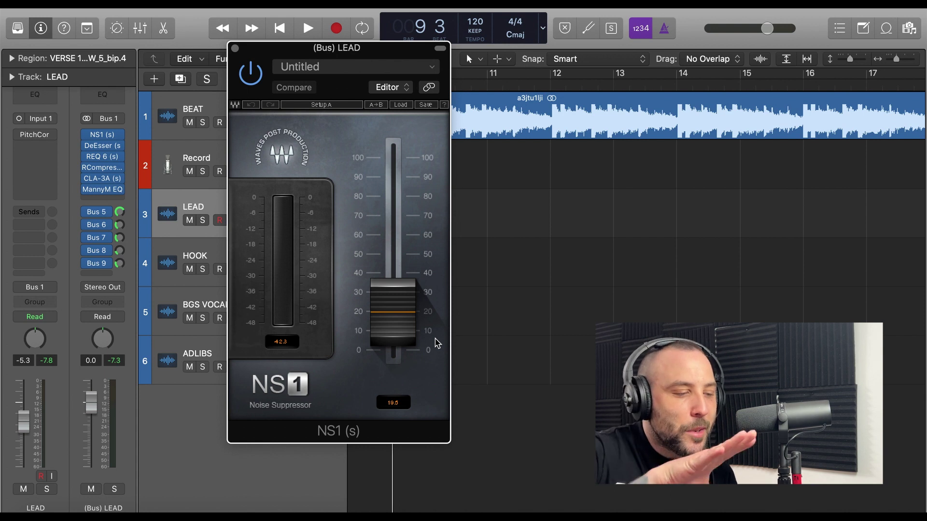
click(235, 49)
click(101, 145)
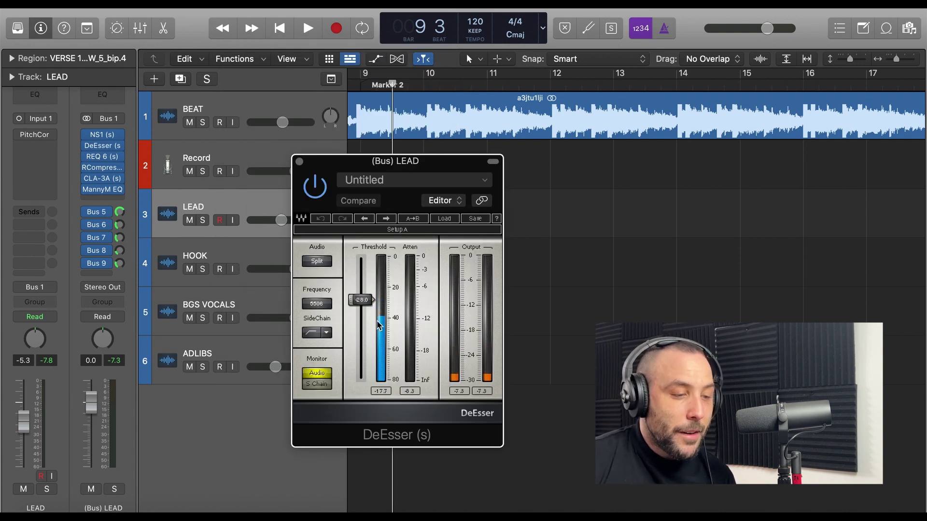
scroll(697, 263, right, 5)
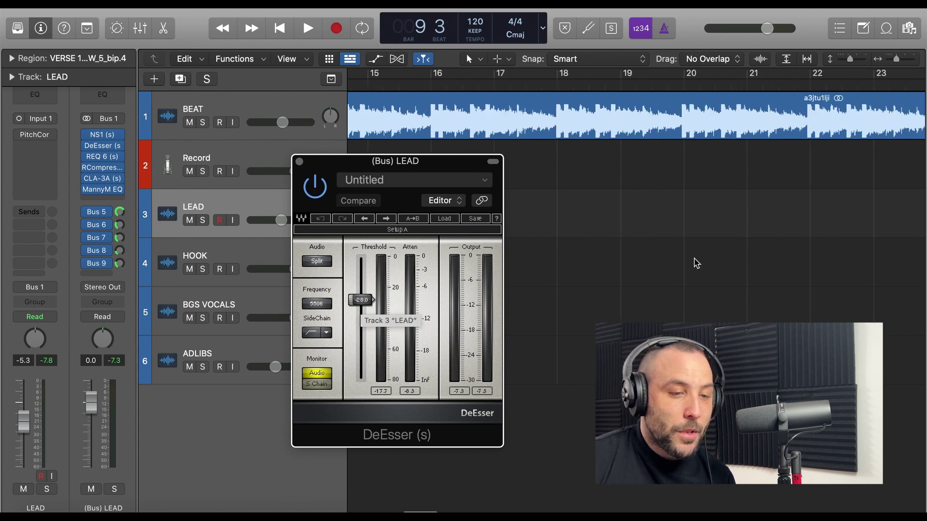
scroll(697, 263, right, 5)
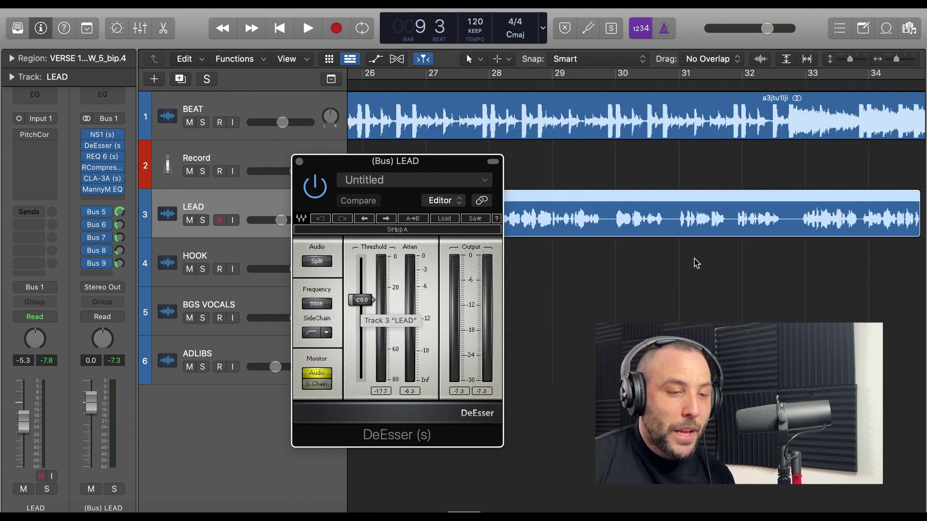
click(299, 161)
Step: Solo the LEAD track, bypass all its bus plug-ins and sends, and play the dry verse vocal from bar 24
click(203, 220)
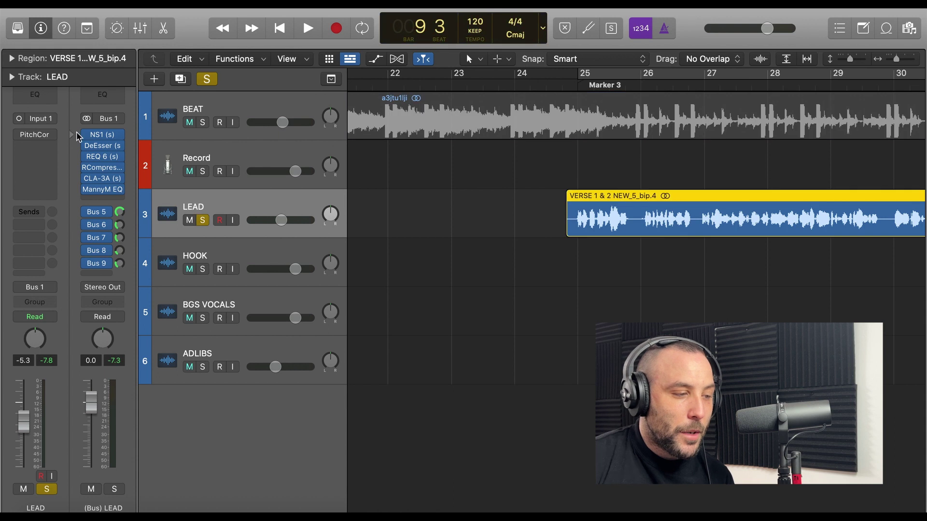
click(546, 83)
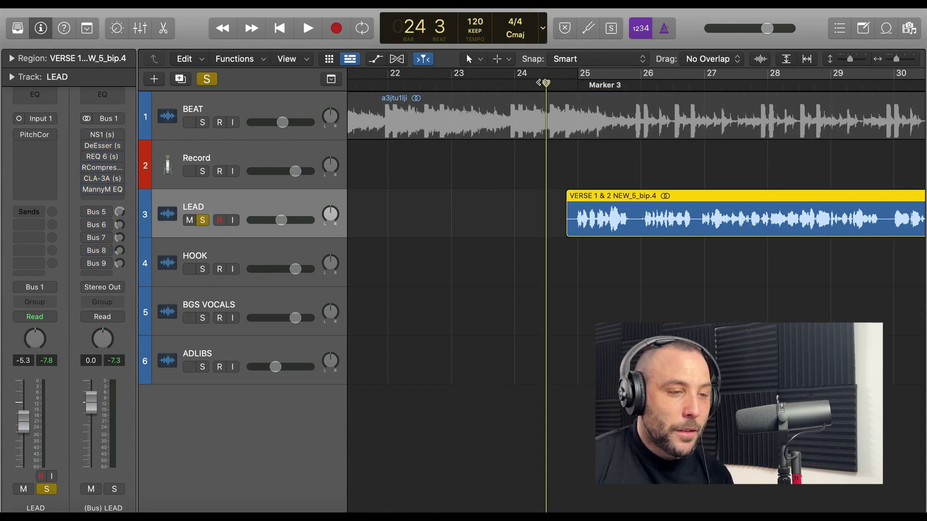
key(space)
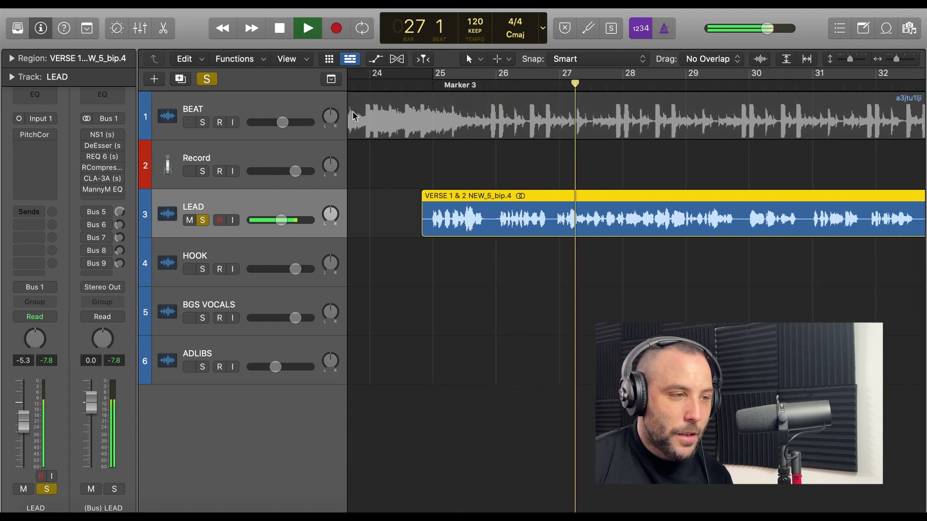
key(space)
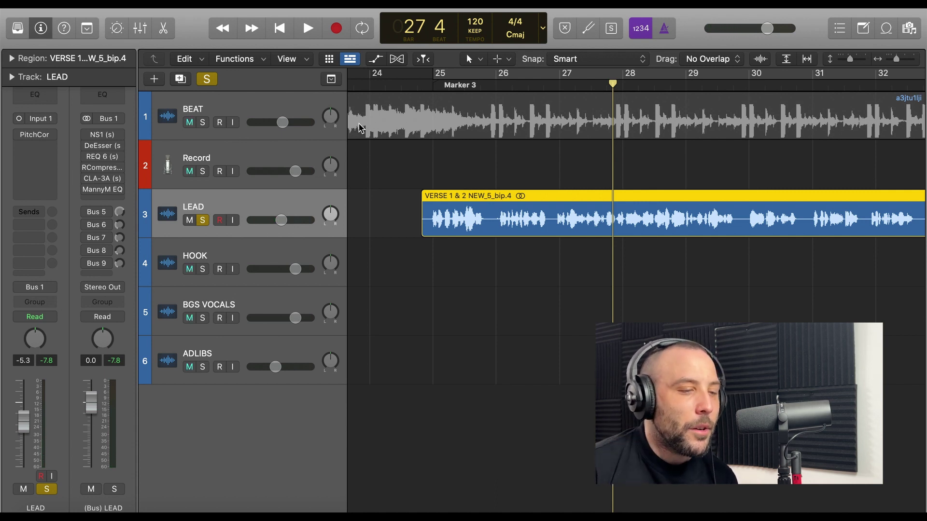
Step: Replay the soloed verse from just before bar 25 and re-enable all LEAD bus plug-ins and sends during playback for comparison
click(423, 58)
click(418, 83)
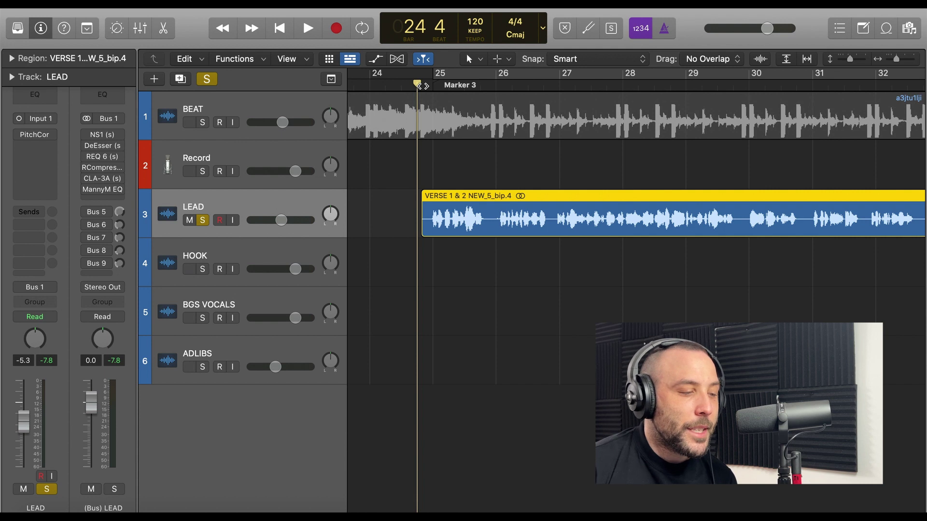
mouse_move(105, 147)
key(space)
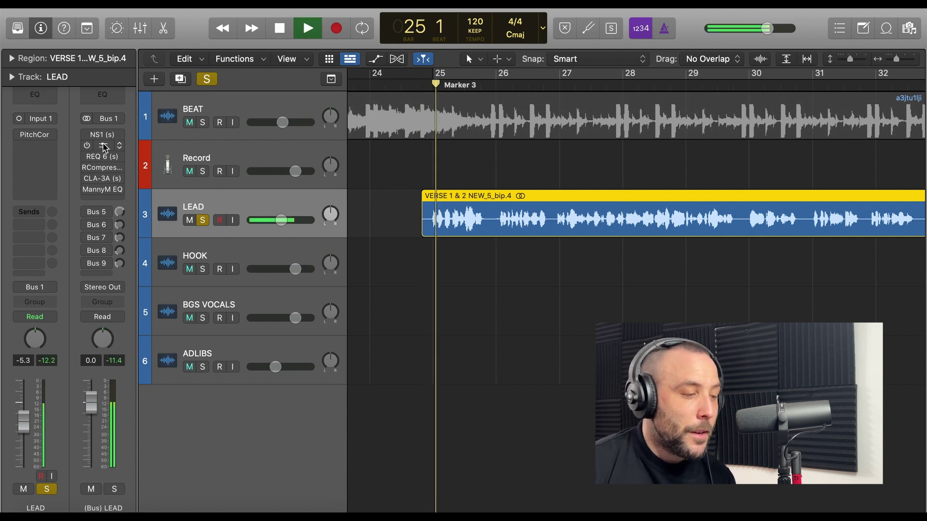
drag(87, 135, 88, 264)
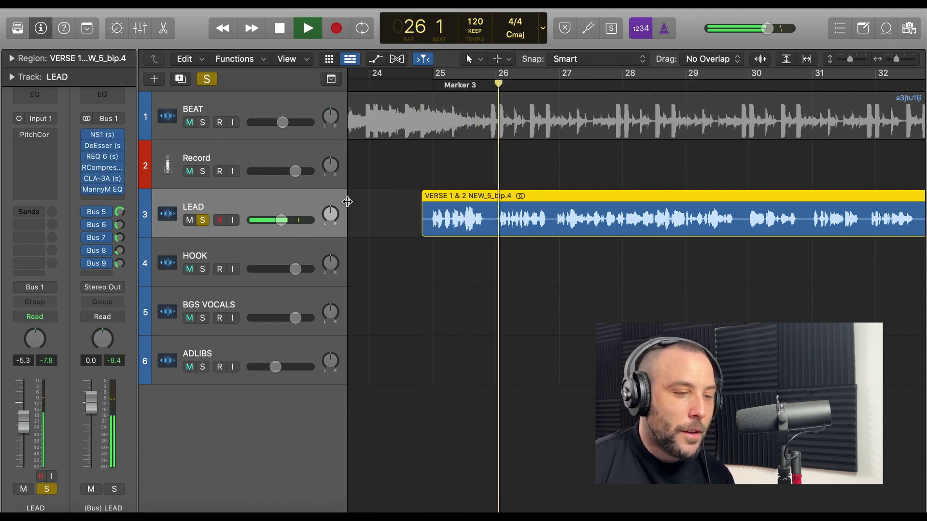
scroll(385, 207, right, 3)
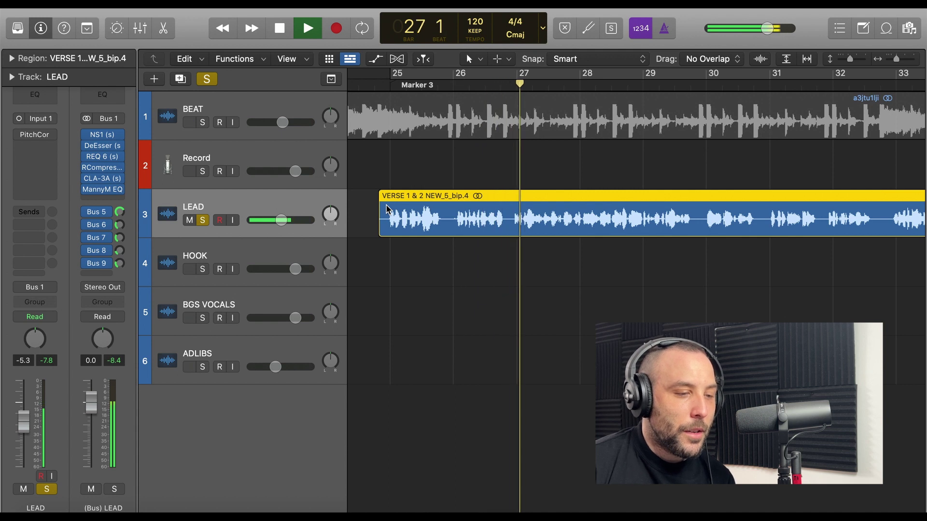
Step: Solo the BEAT track alongside the lead vocal to hear them together, stop playback, and clear both solos
click(203, 123)
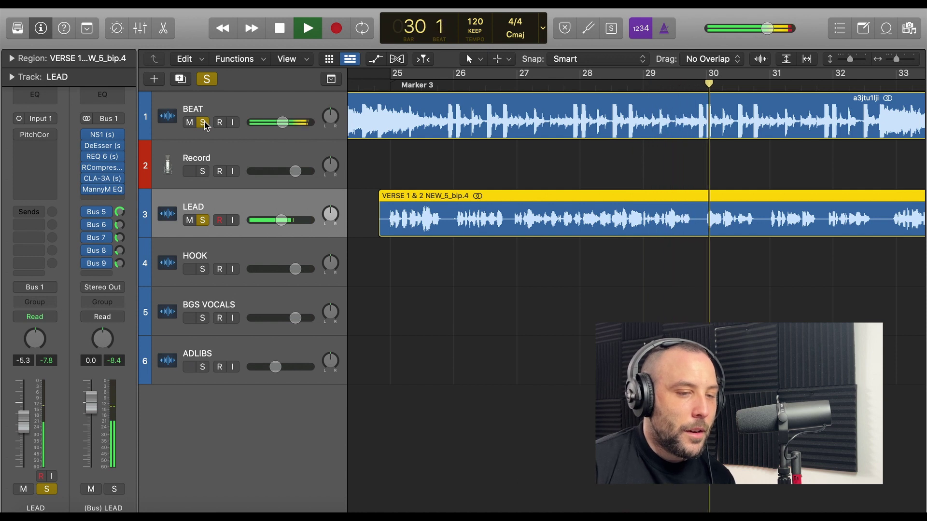
key(space)
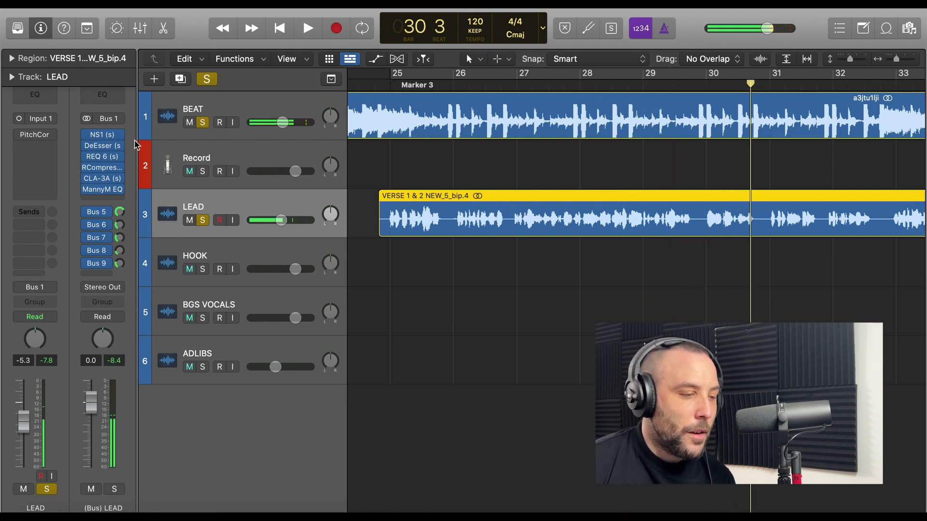
click(202, 123)
click(203, 220)
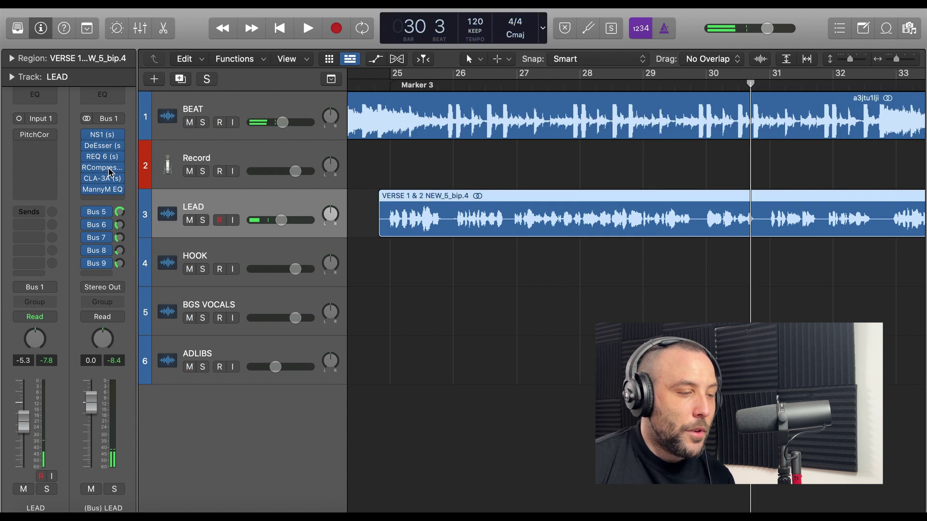
Step: Review the LEAD bus's DeEsser, and set REQ 6 band 6 to a gain of 5.7 at 10152 Hz
click(104, 150)
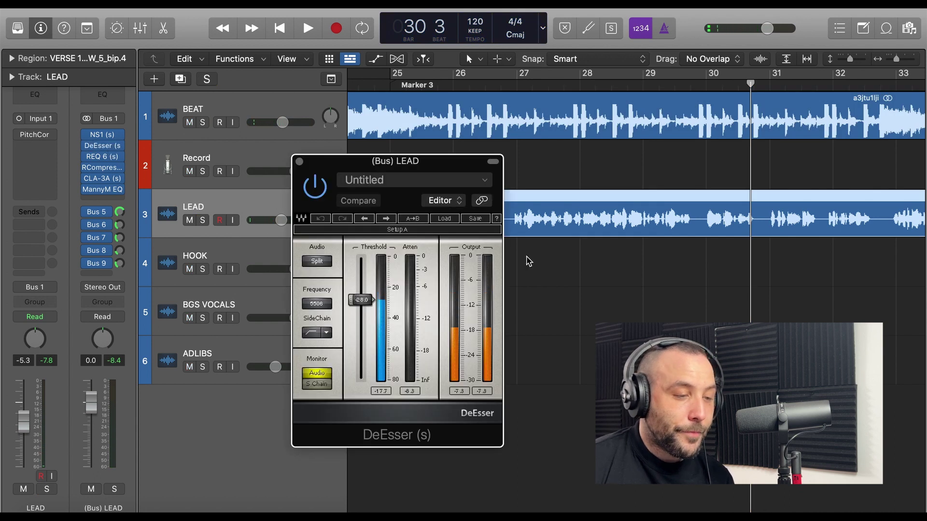
click(300, 161)
click(103, 156)
drag(442, 162, 344, 37)
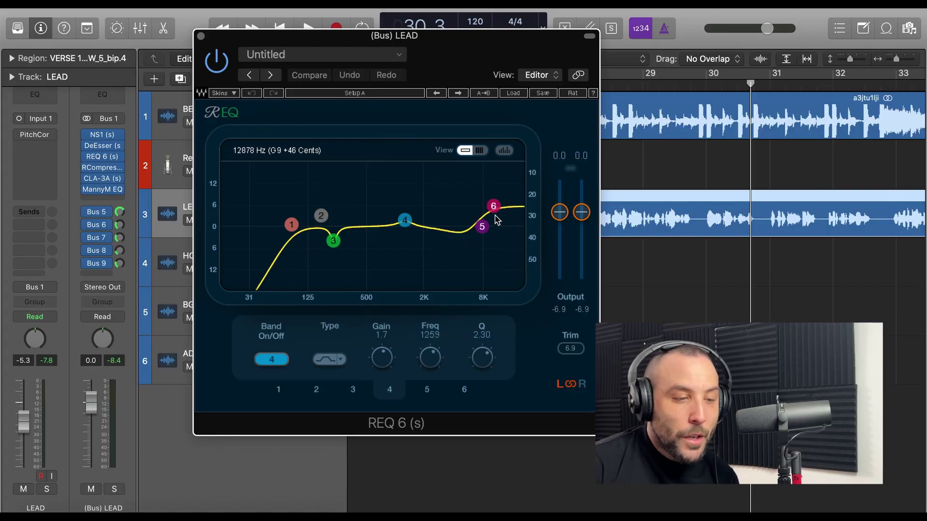
drag(494, 206, 494, 209)
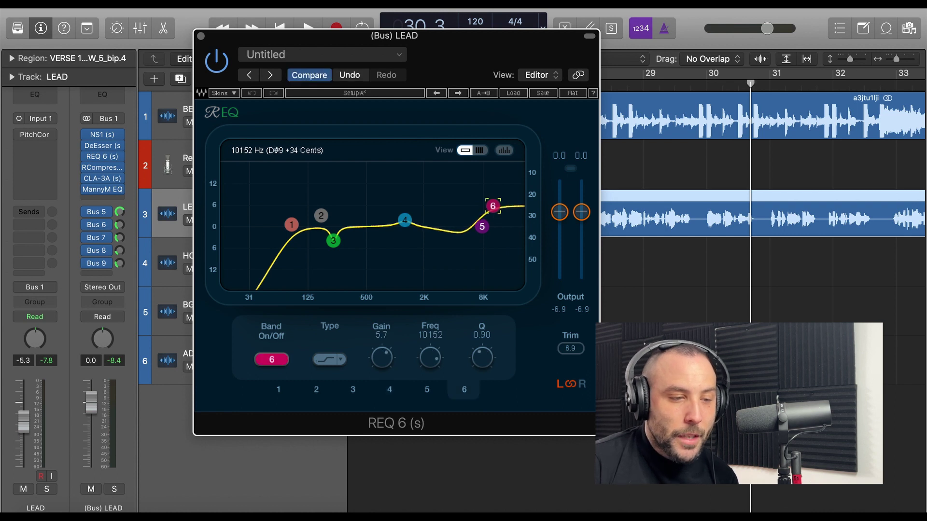
click(102, 156)
Step: Lower the RCompressor threshold on the LEAD bus to -13.7 while auditioning the verse from bar 25, and close the plug-in
click(103, 168)
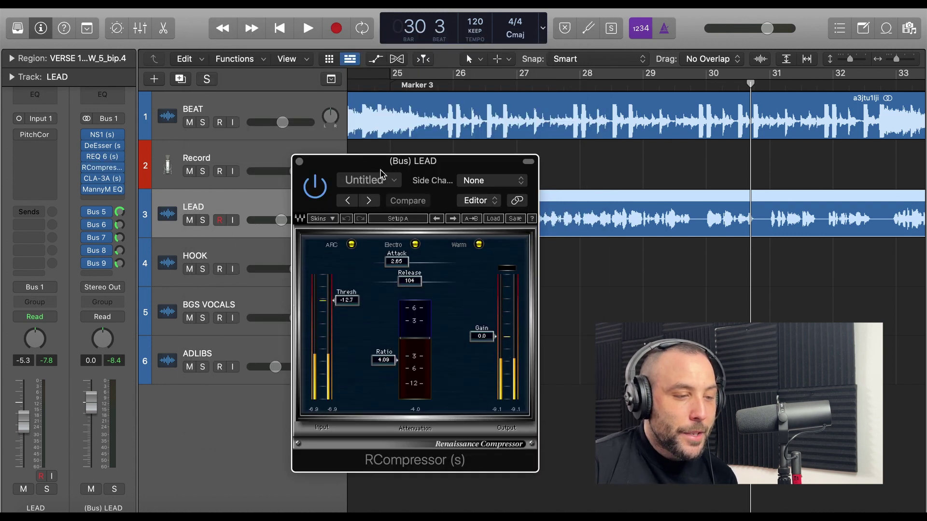
drag(384, 175, 316, 161)
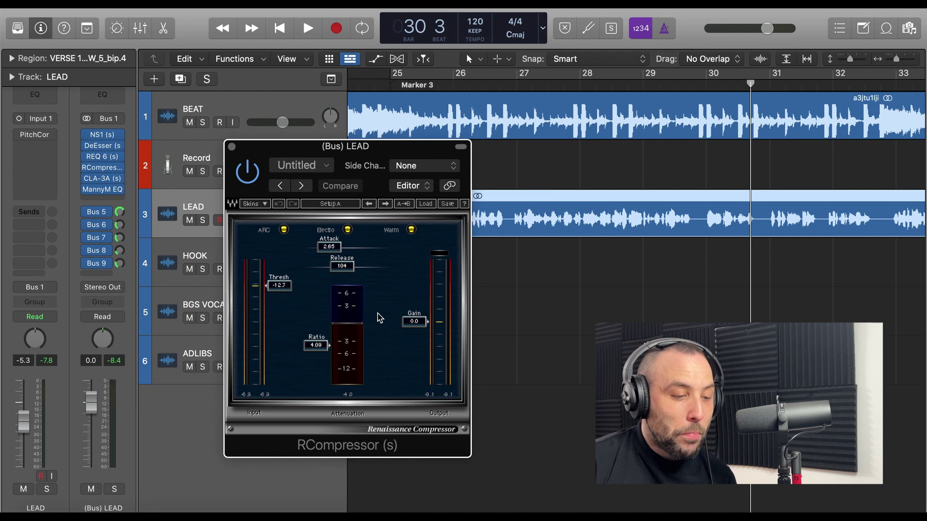
drag(362, 157, 260, 161)
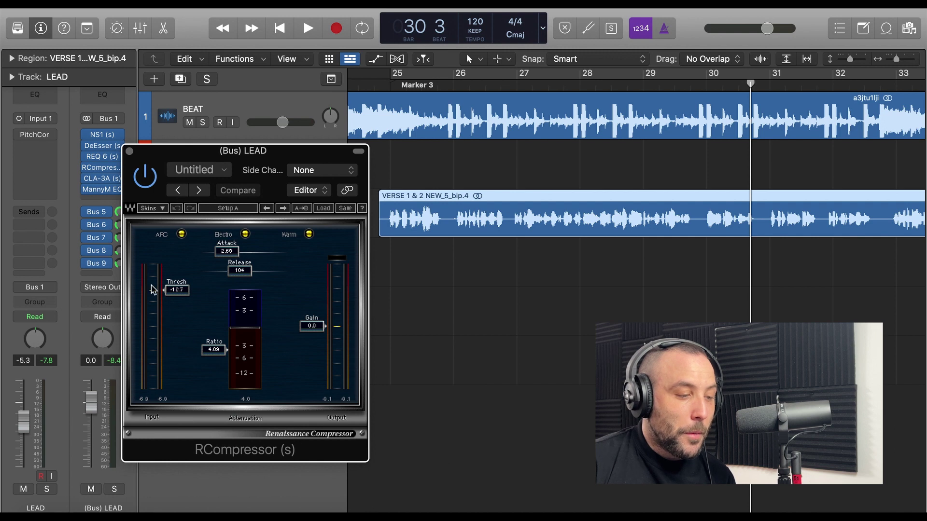
click(426, 86)
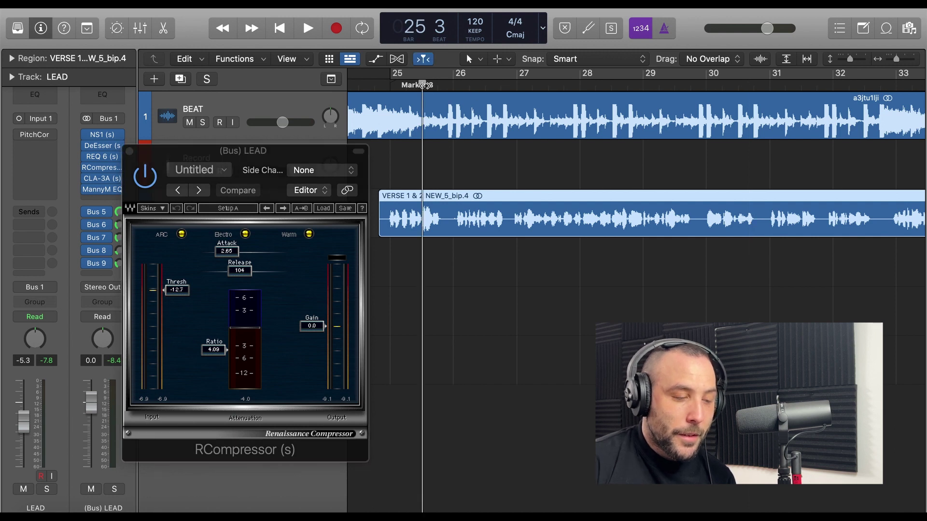
key(space)
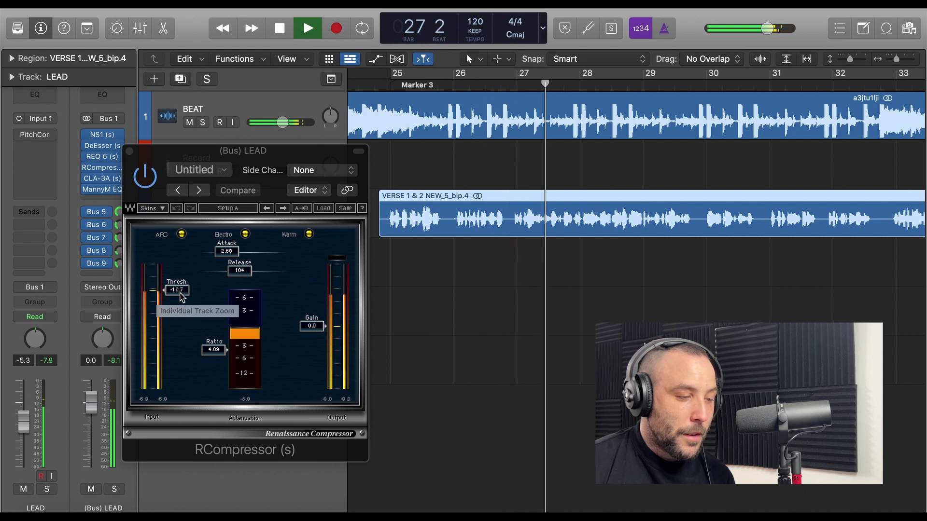
drag(177, 291, 177, 297)
key(space)
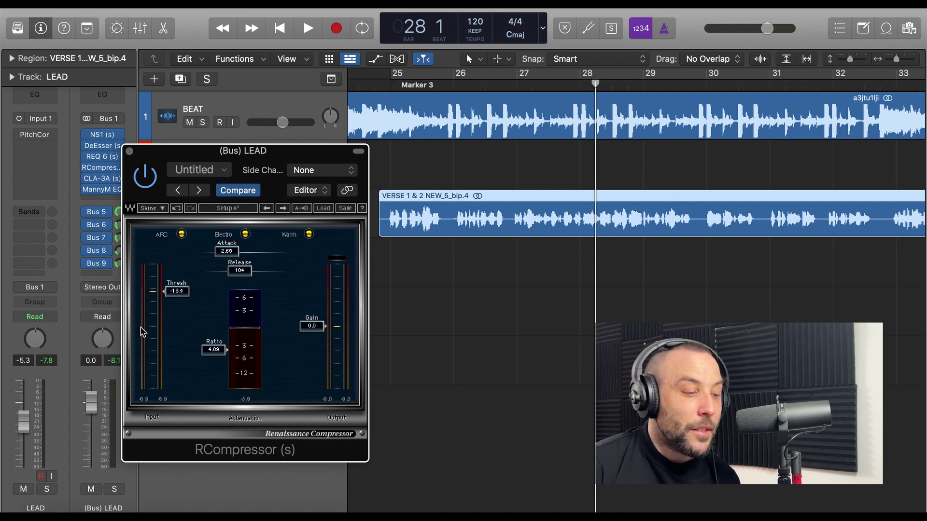
key(space)
drag(151, 285, 151, 287)
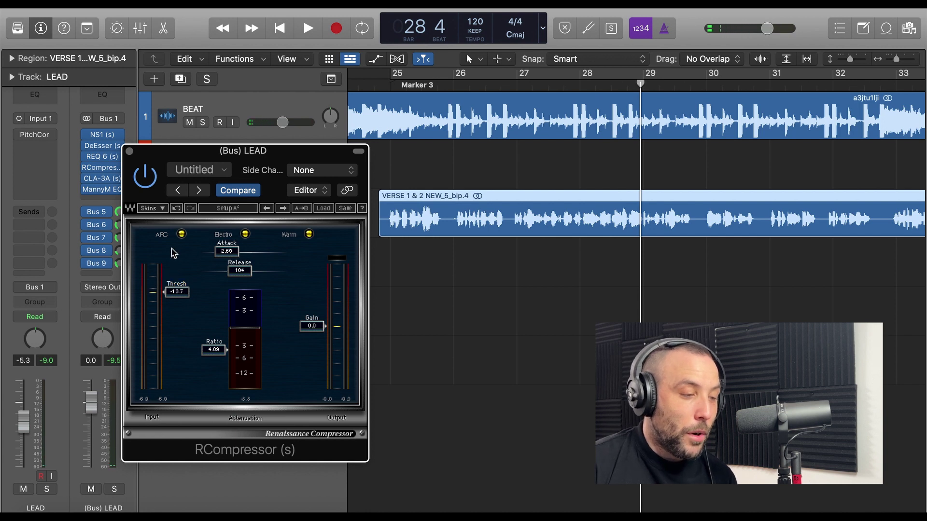
click(129, 152)
Step: Open the CLA-3A compressor on the LEAD bus and set its gain to 5.24
click(101, 179)
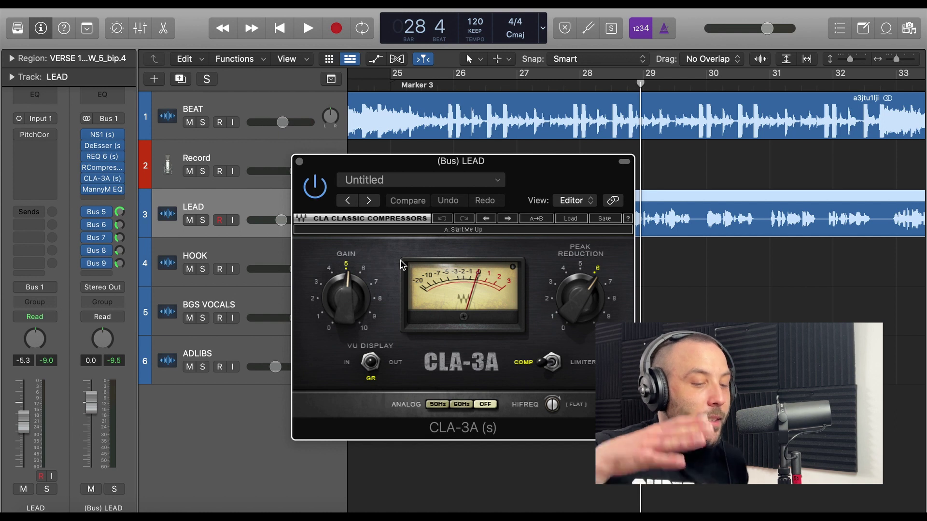
drag(520, 171, 379, 130)
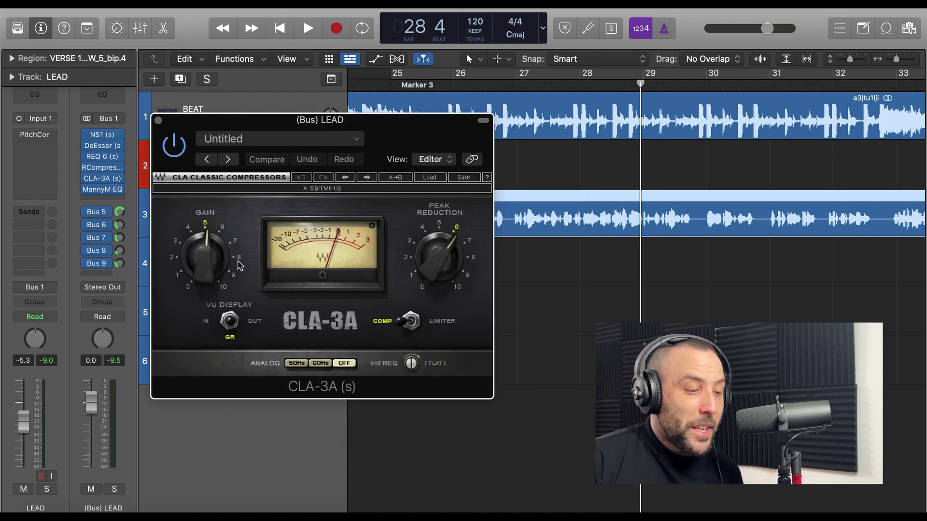
drag(210, 265, 209, 260)
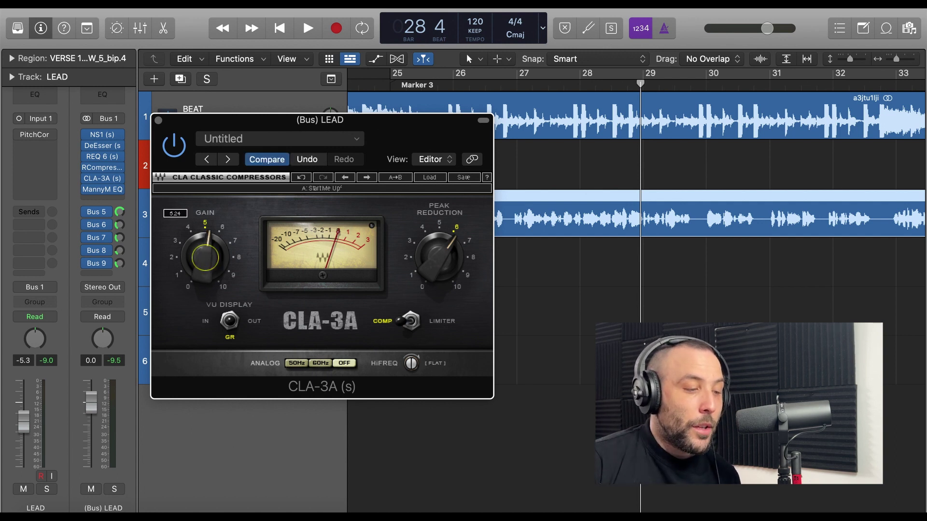
Step: Audition the verse from about bar 27 through the CLA-3A and fine-tune its gain around 5
click(534, 84)
key(space)
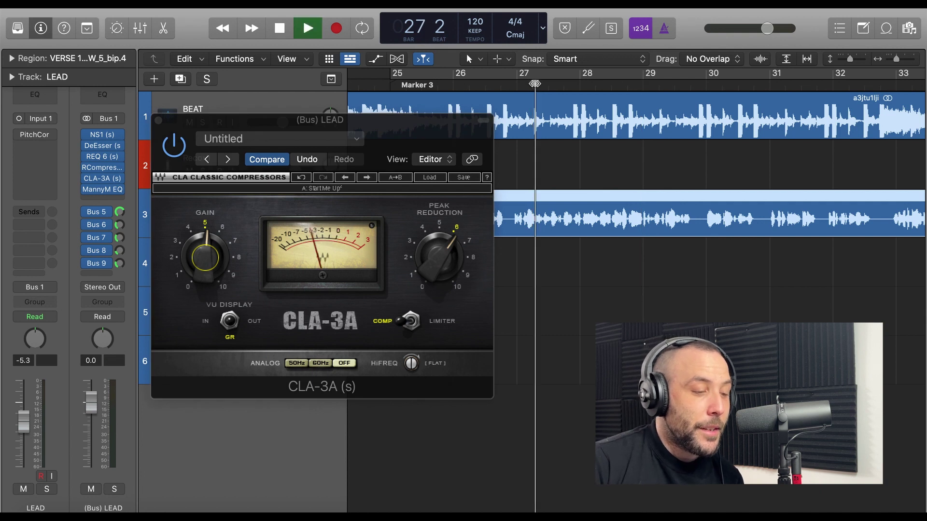
mouse_move(210, 266)
mouse_down()
mouse_move(210, 247)
mouse_move(204, 269)
mouse_up()
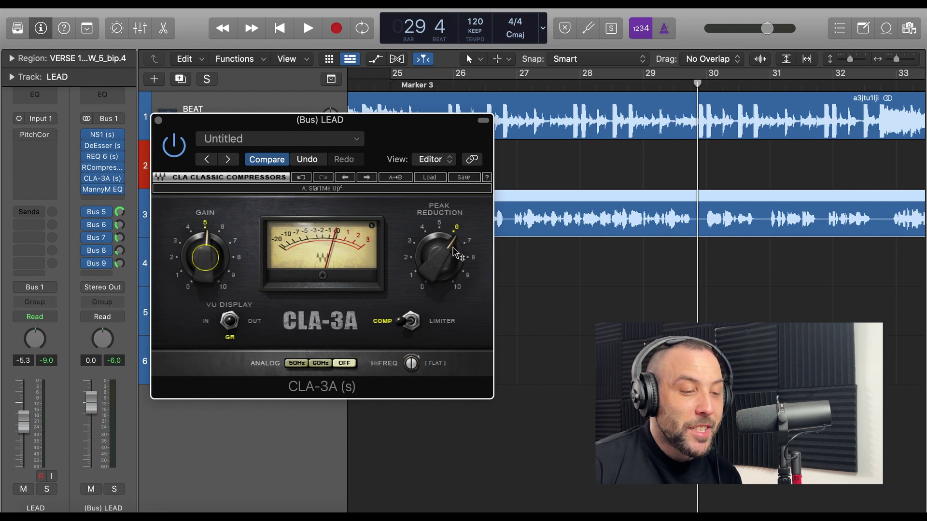
mouse_move(456, 252)
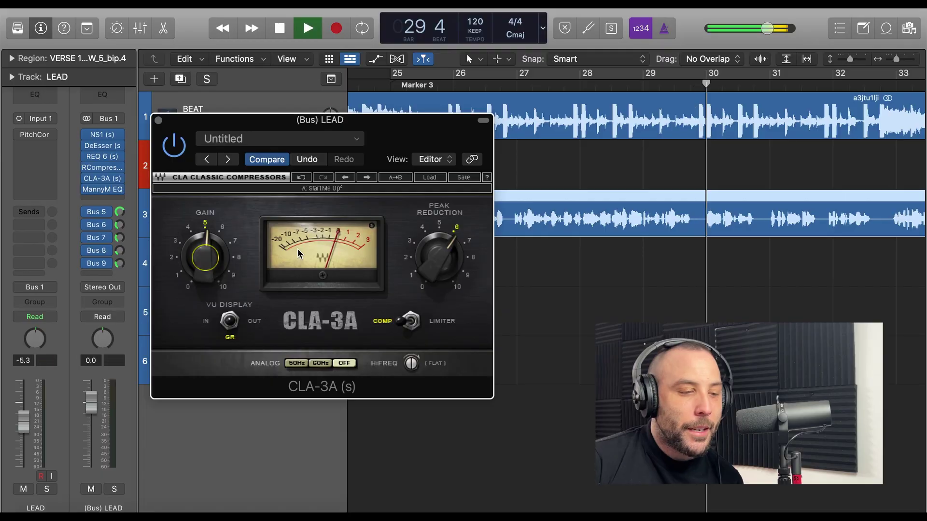
Step: Try the CLA-3A peak reduction at 10.00 during playback, stop, and bring it back to about 6.02
drag(439, 257, 439, 246)
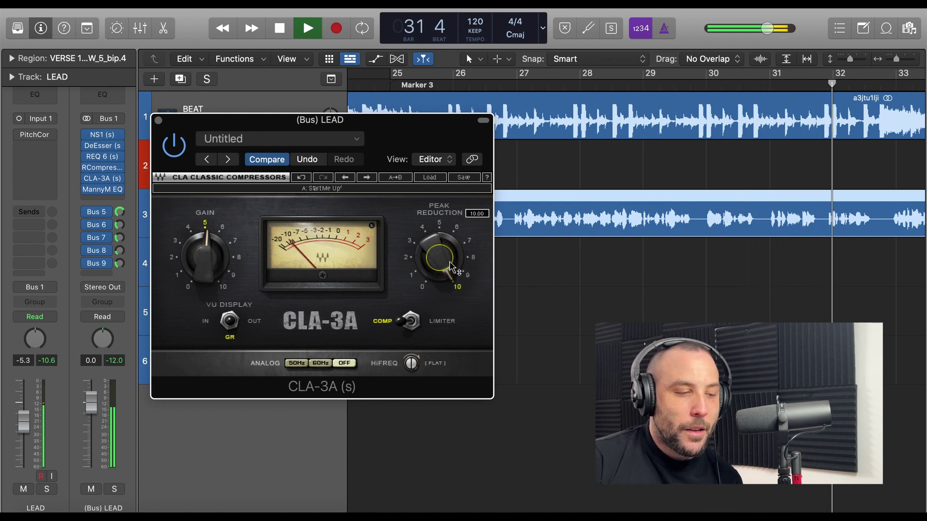
key(space)
drag(439, 257, 439, 260)
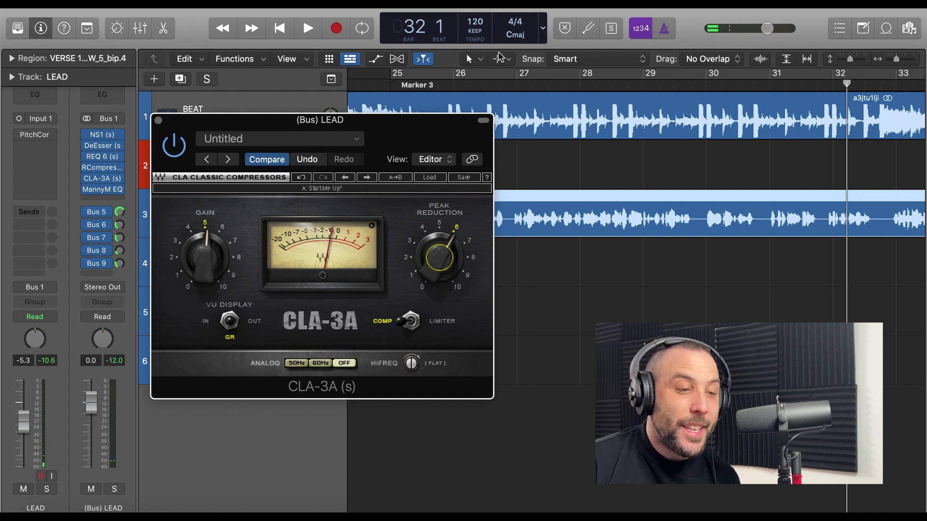
Step: Set the CLA-3A peak reduction to 5.92 while auditioning the verse from bar 26, and close the plug-in
click(460, 84)
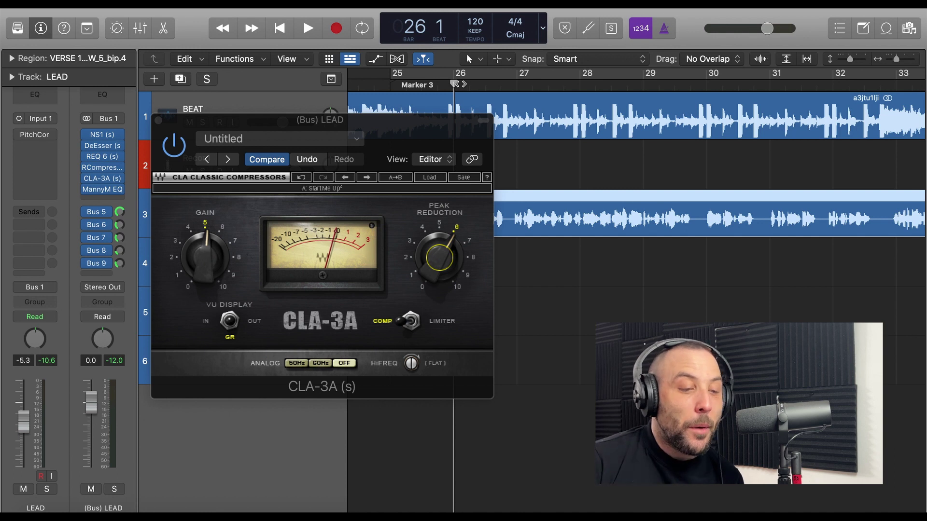
key(space)
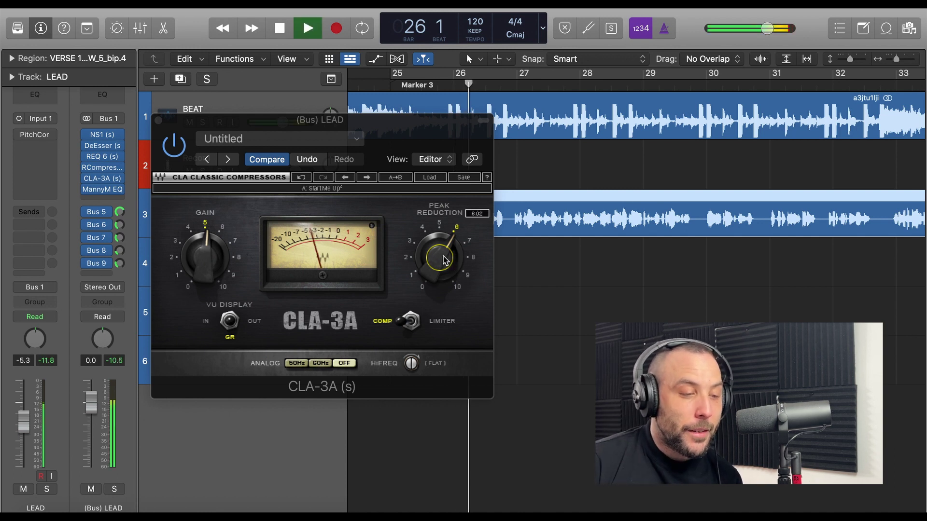
mouse_move(445, 262)
mouse_down()
mouse_move(445, 275)
mouse_move(441, 260)
mouse_up()
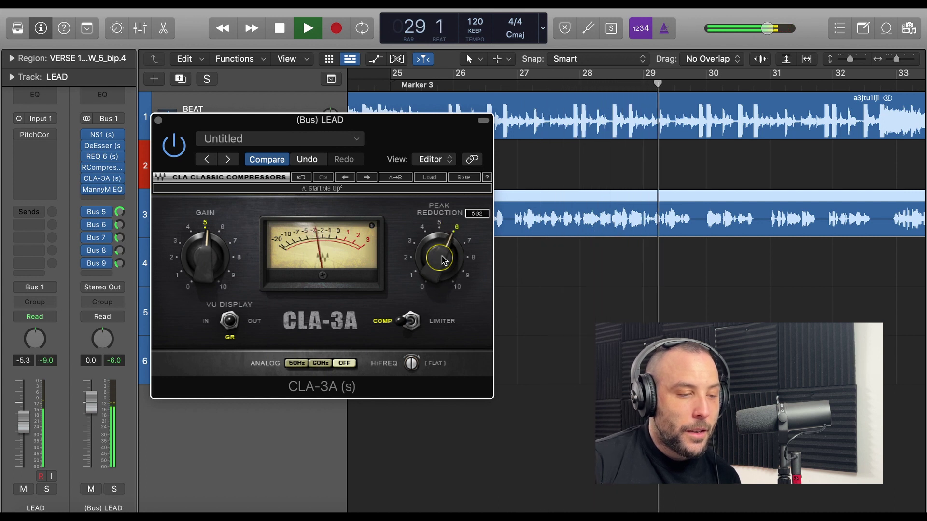
key(space)
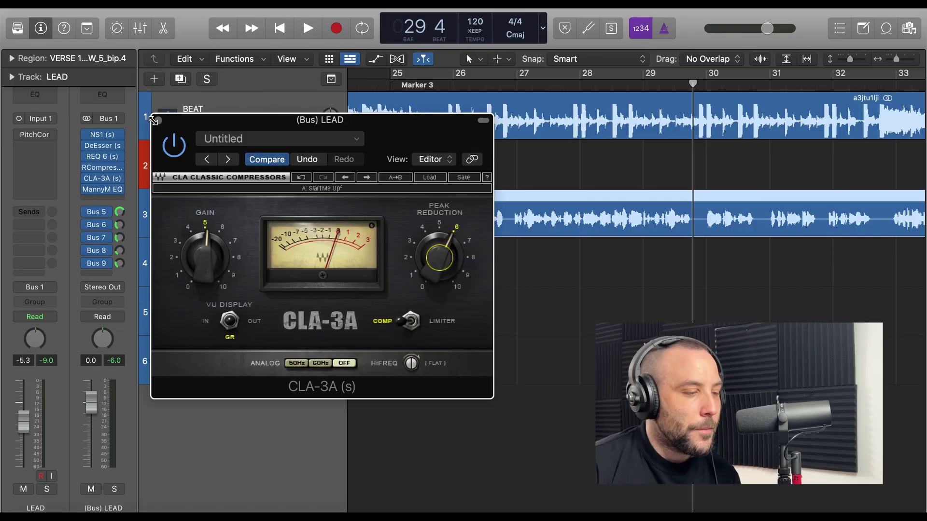
click(159, 120)
Step: Review the MannyM EQ on the LEAD bus and compare it with the REQ 6 curve, closing both plug-ins
click(105, 189)
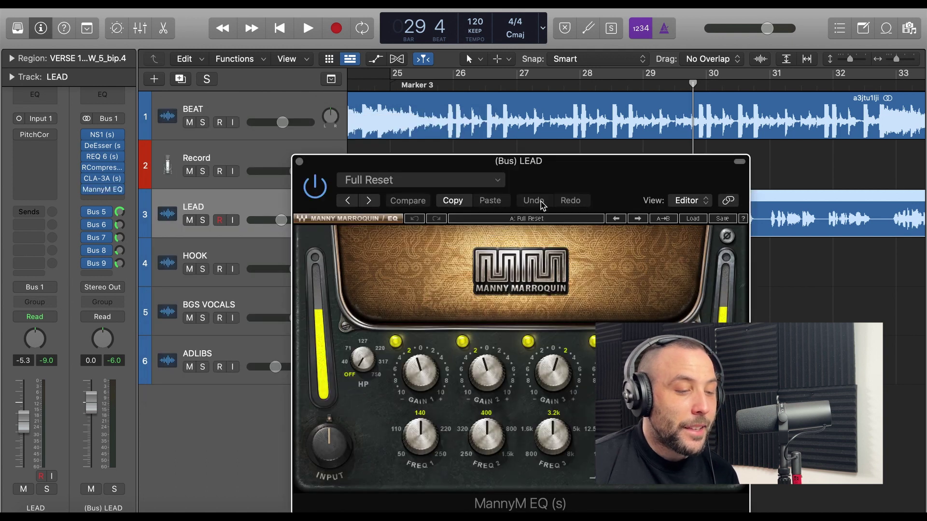
drag(548, 162, 378, 106)
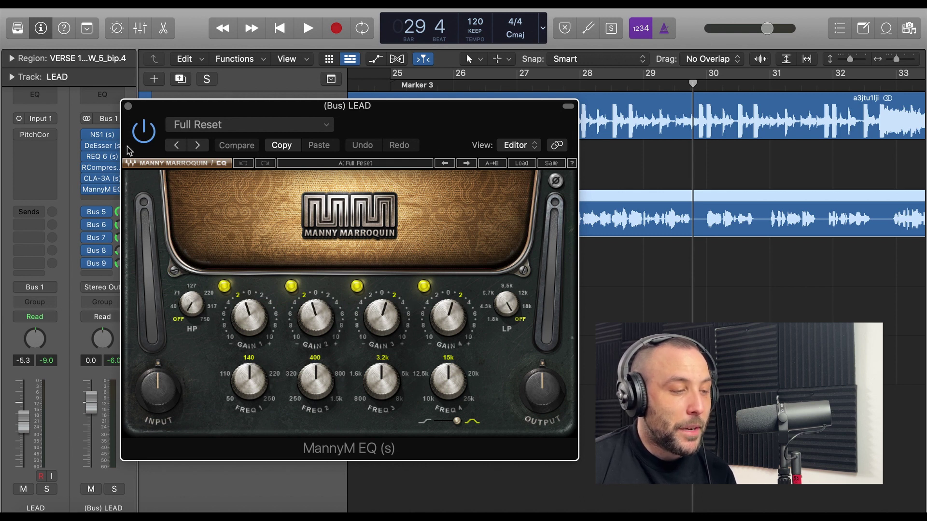
click(129, 106)
click(101, 157)
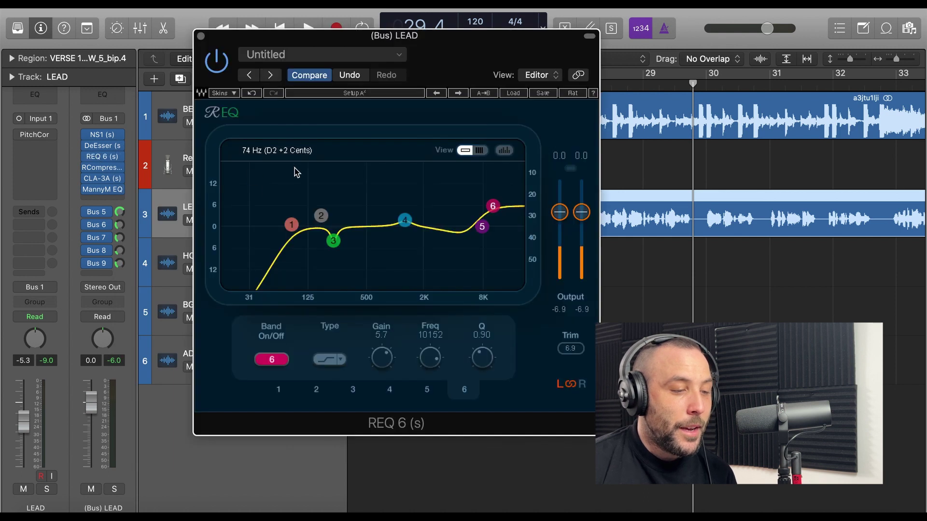
click(201, 36)
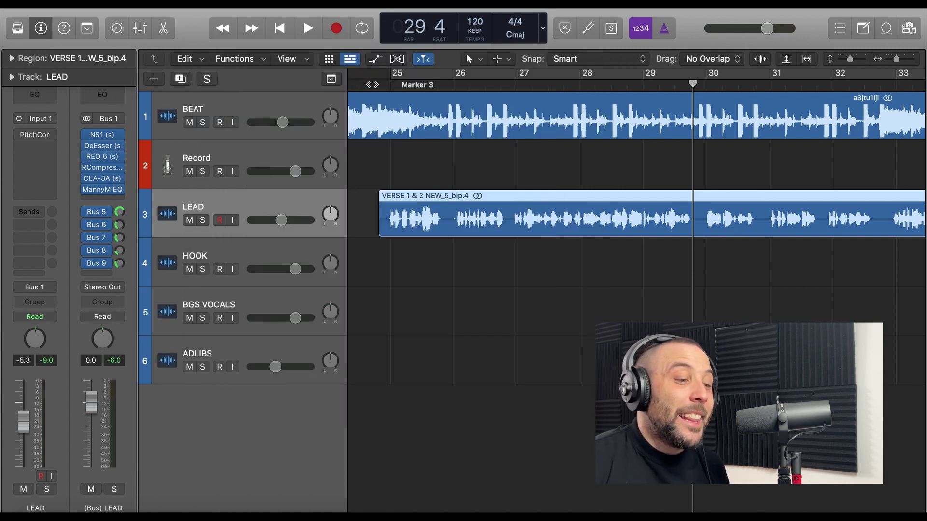
Step: Create one new audio track below LEAD and move the verse region from LEAD onto it
click(373, 84)
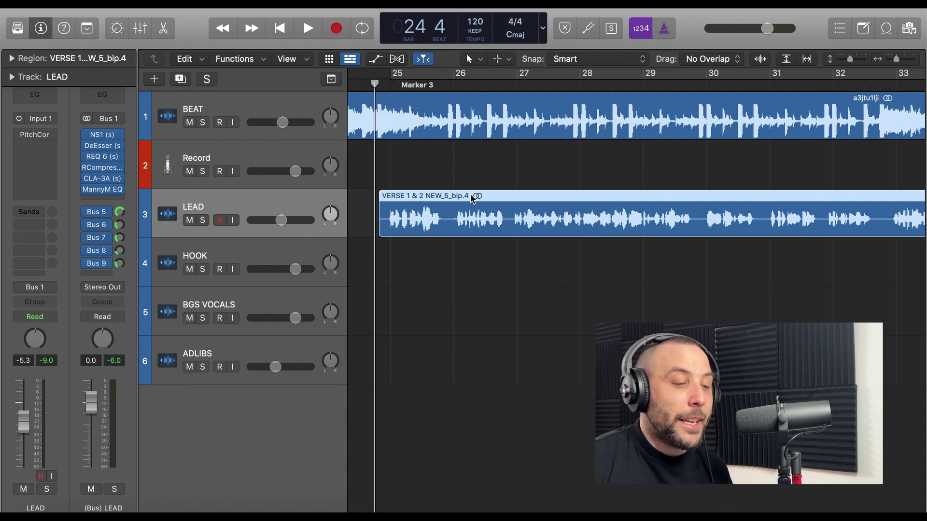
key(super+alt+n)
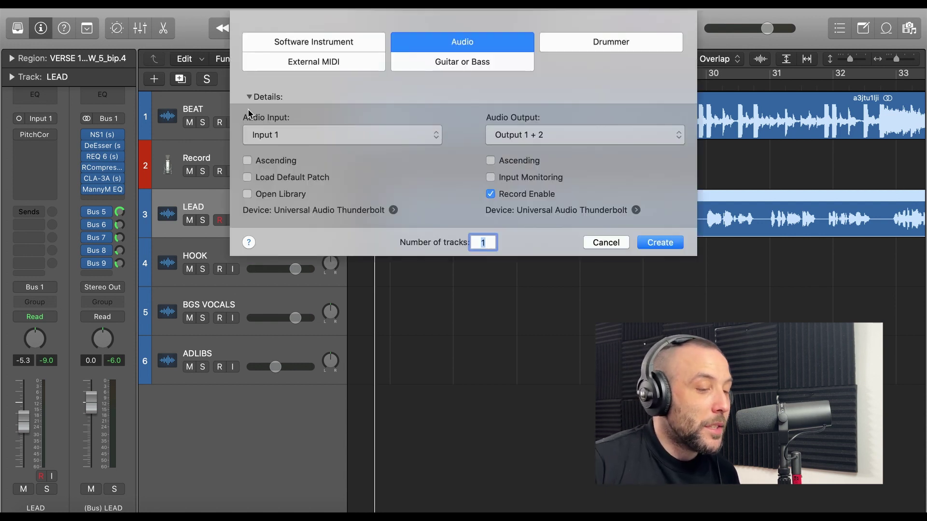
click(607, 242)
click(154, 78)
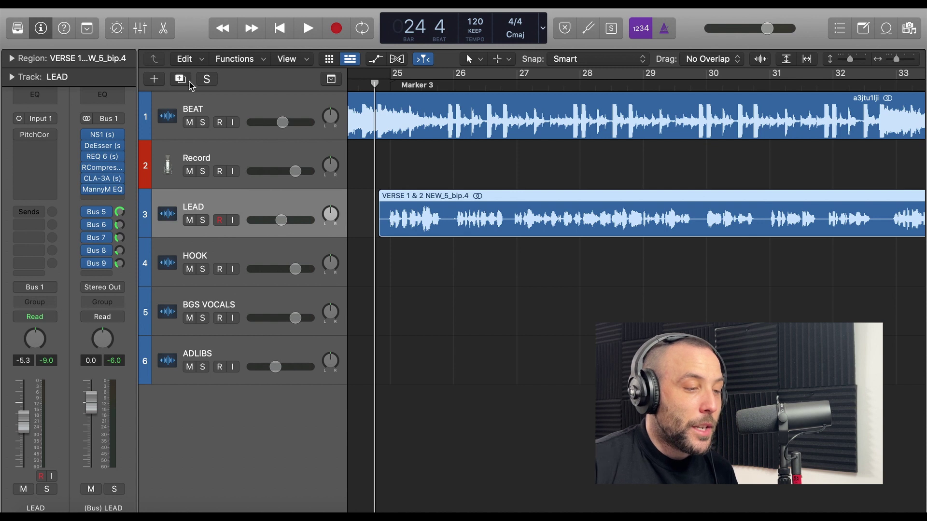
click(643, 244)
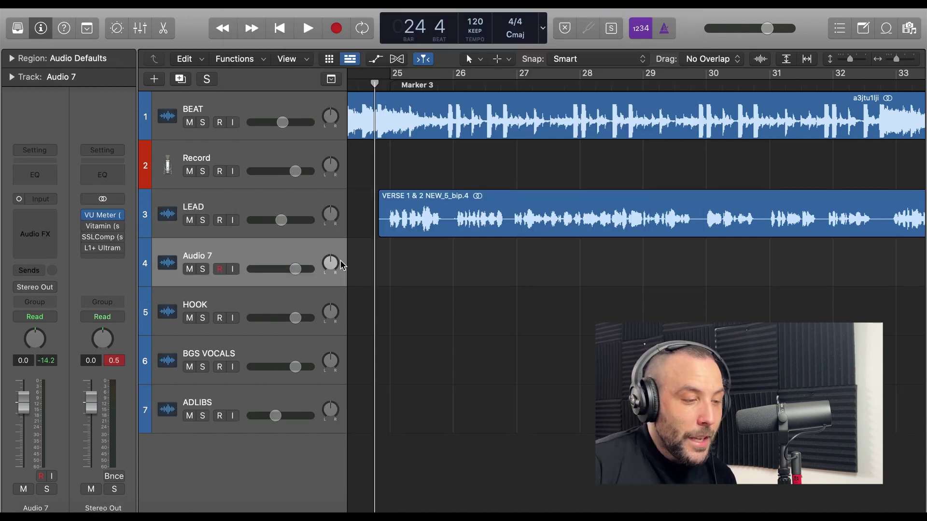
drag(438, 216, 437, 256)
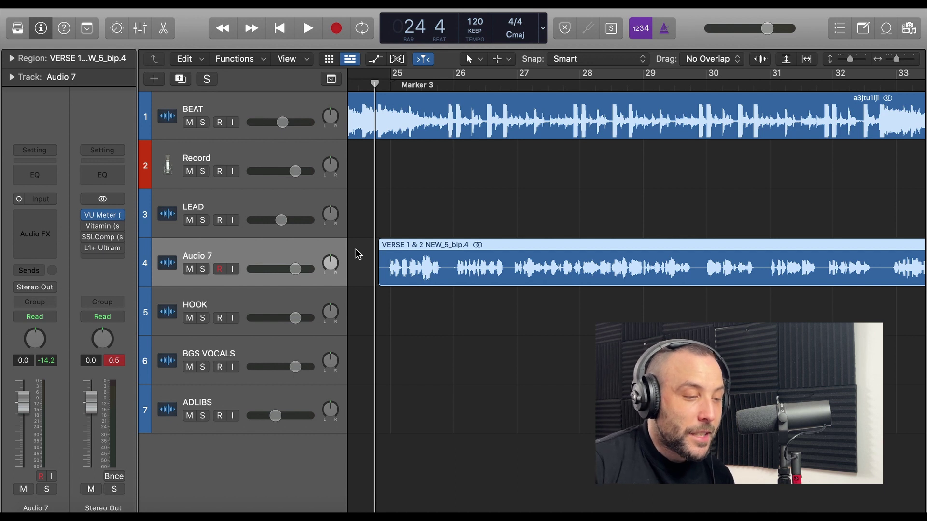
Step: Solo the new audio track and listen to the verse with its direct stereo output, without the vocal chain
key(space)
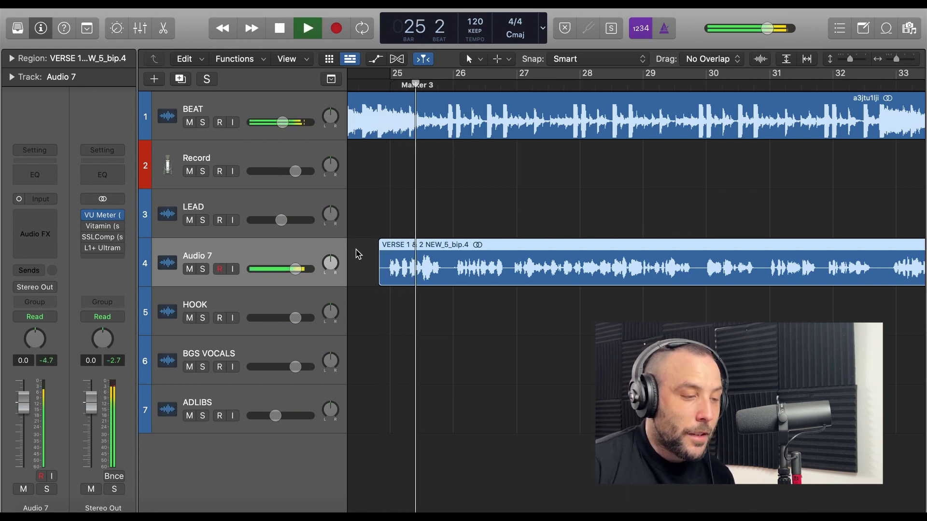
click(203, 269)
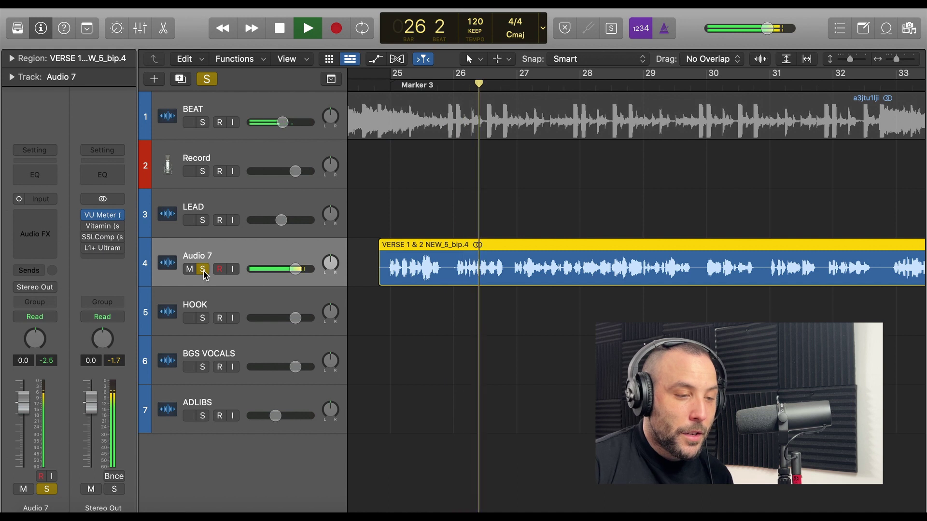
key(space)
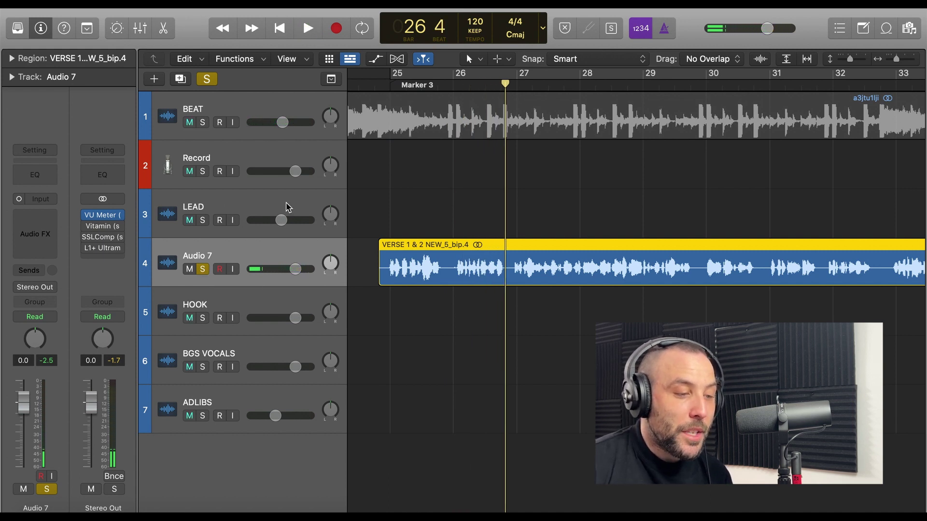
Step: Route the new audio track's output to Bus 1 → (Bus) LEAD, play the verse, and revisit its output routing options
click(34, 288)
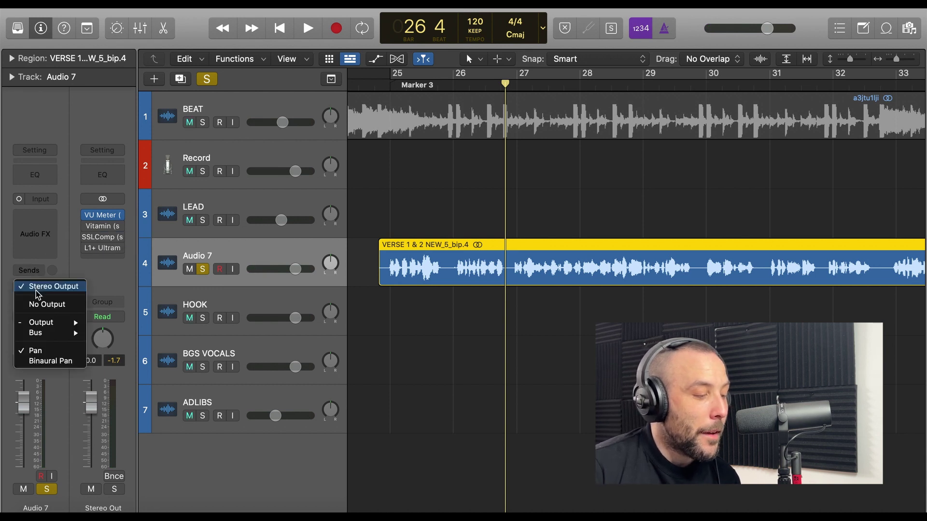
mouse_move(40, 335)
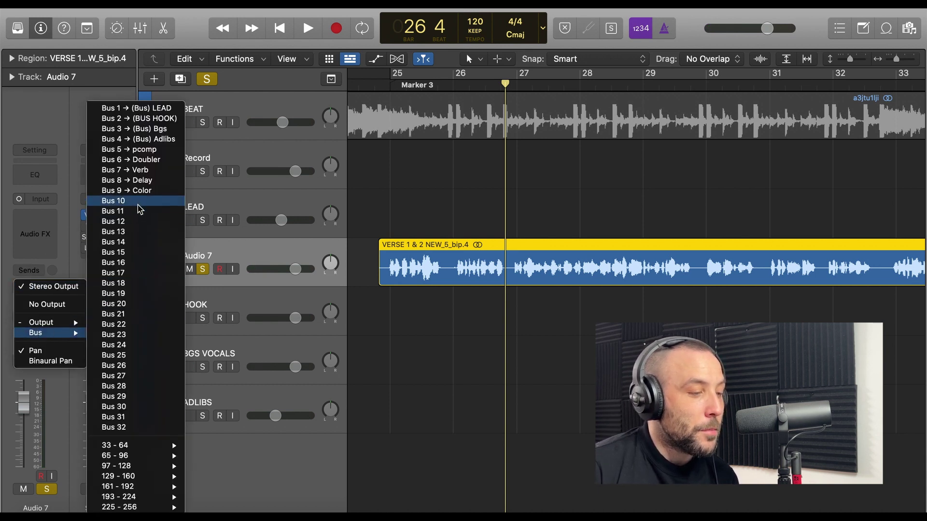
click(145, 108)
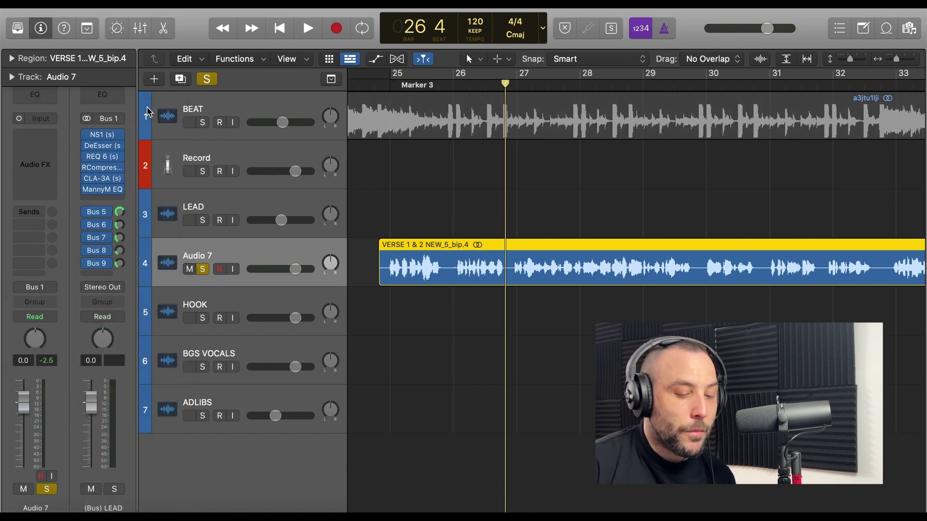
key(space)
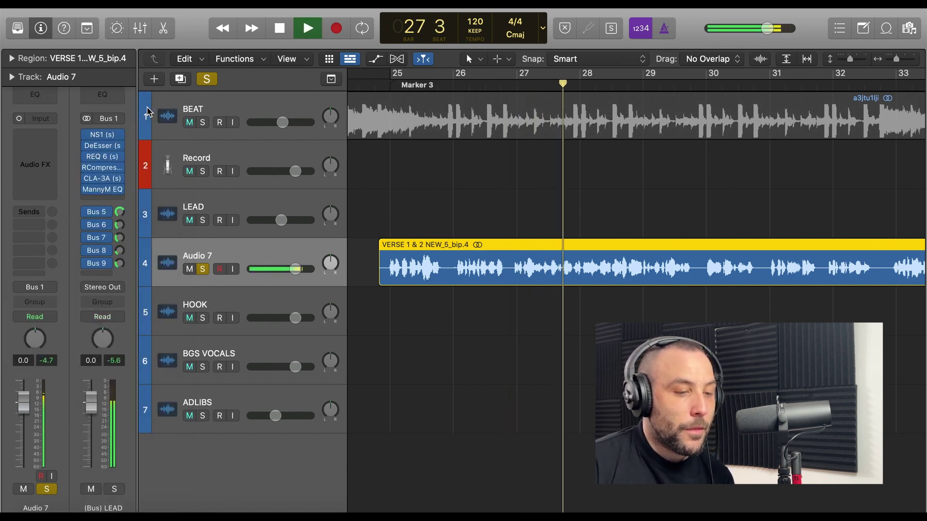
key(space)
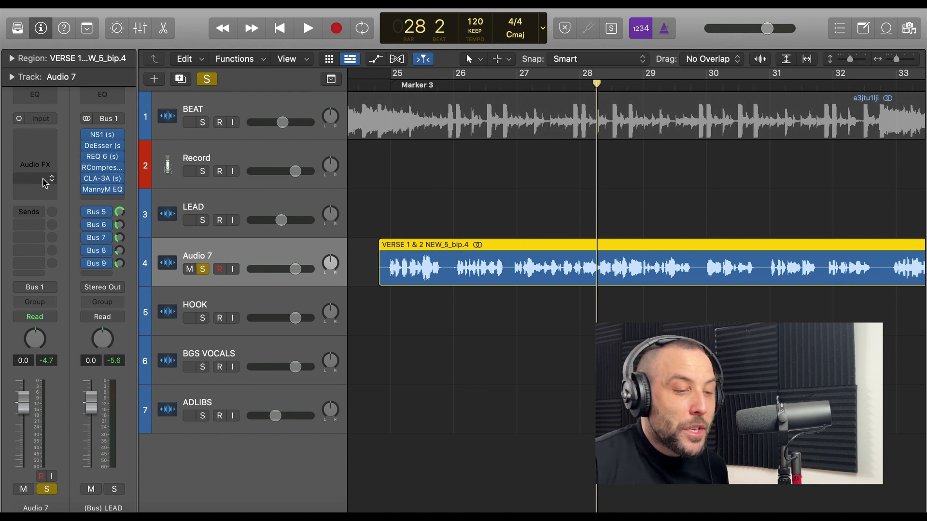
click(43, 287)
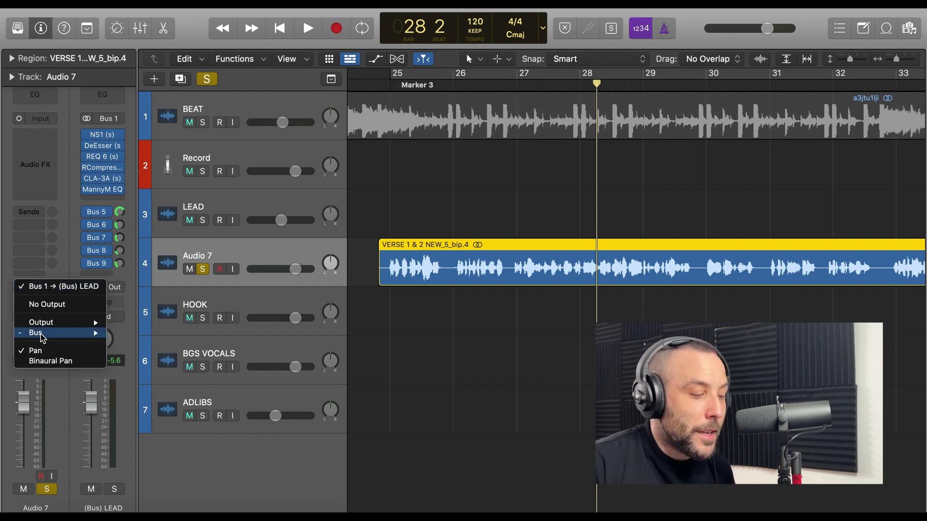
mouse_move(96, 333)
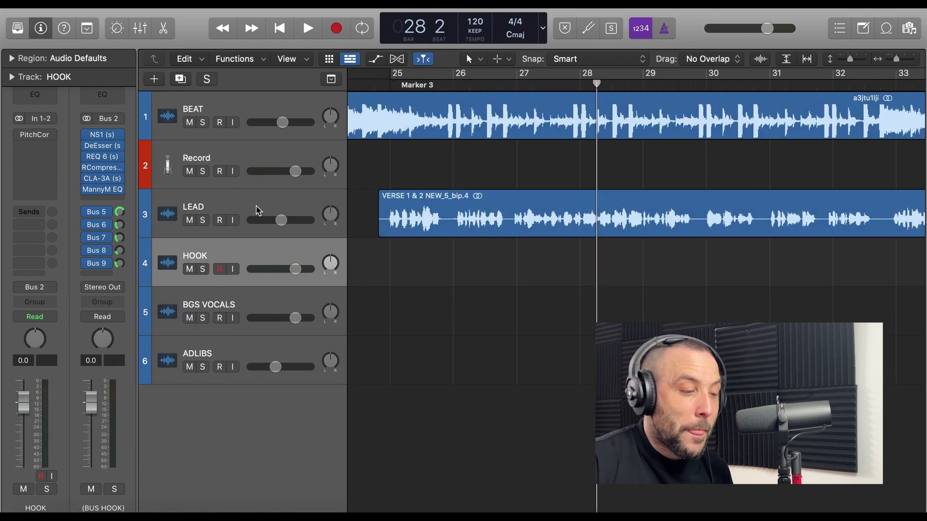
Step: Select the LEAD track and check the destination of its bus's first send, Bus 5 → pcomp
click(259, 210)
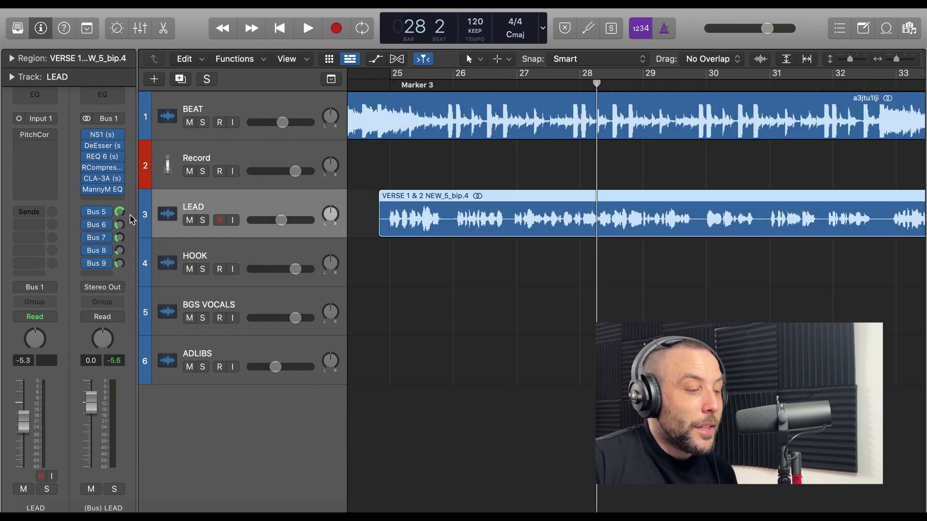
click(111, 212)
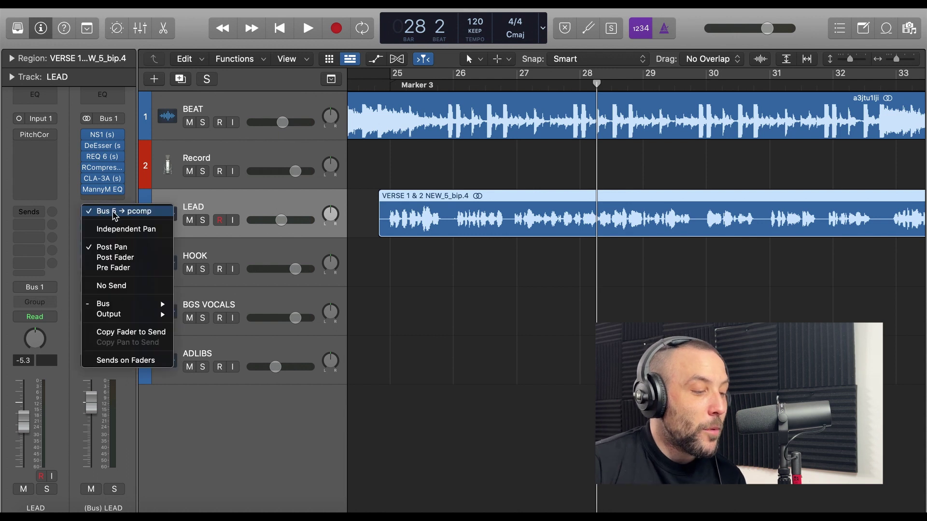
click(401, 314)
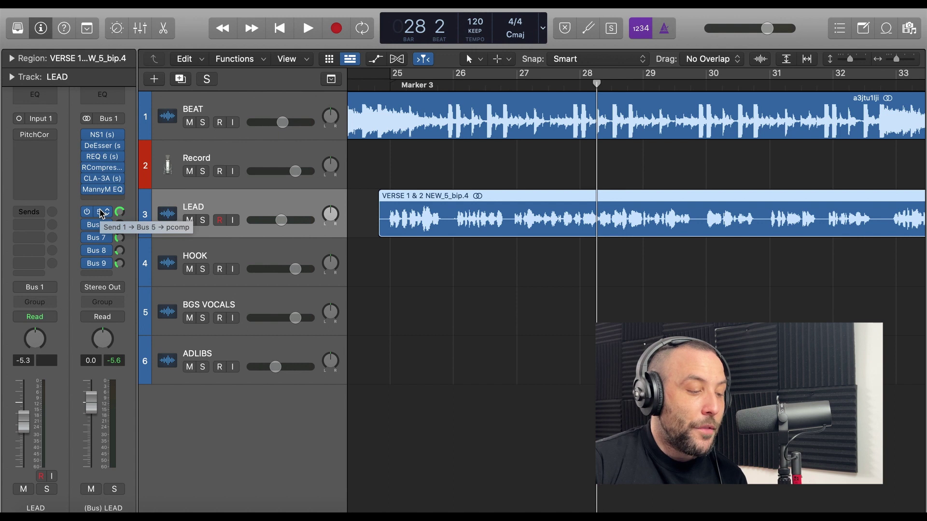
click(101, 213)
click(101, 212)
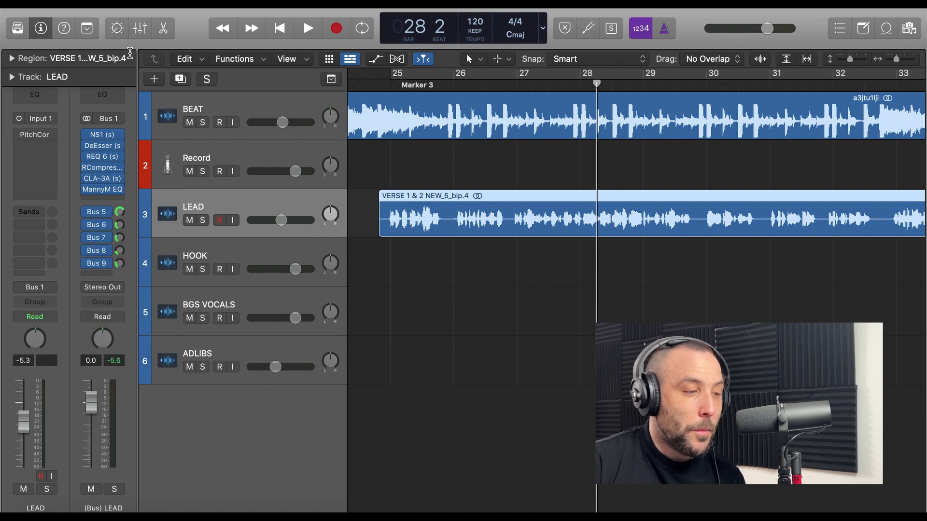
Step: Show the mixer to review the vocal buses and effect auxes, and hide it again
click(140, 29)
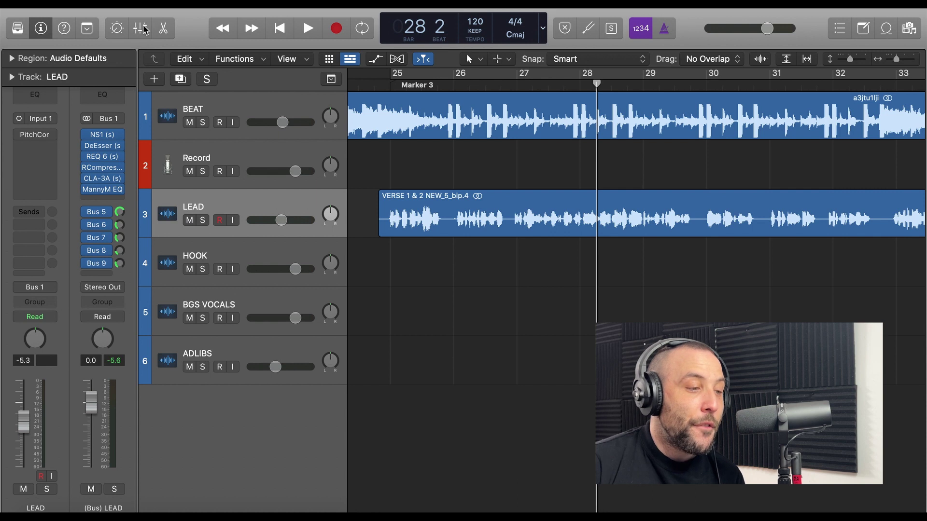
click(141, 29)
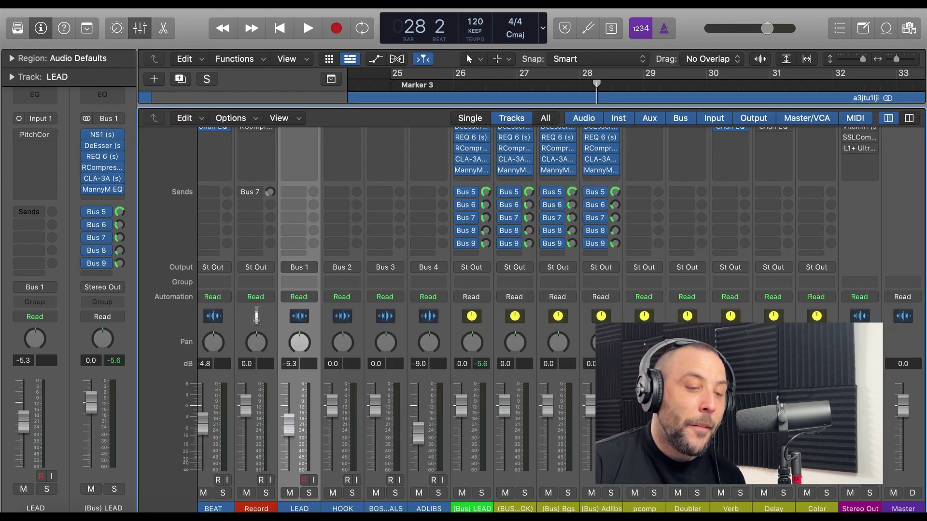
click(140, 29)
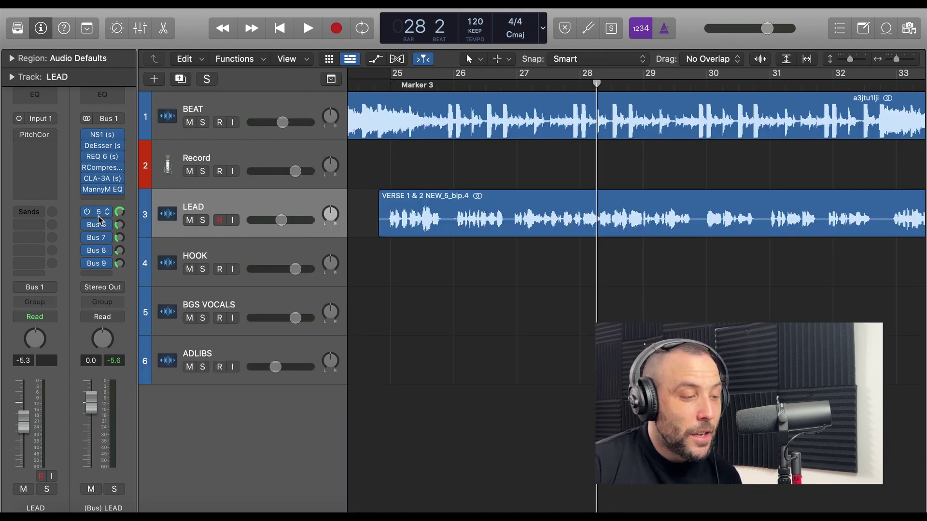
Step: Check the LEAD bus's Bus 6 → Doubler send, and set its level to -14.6 dB while playing the verse with LEAD soloed
click(99, 225)
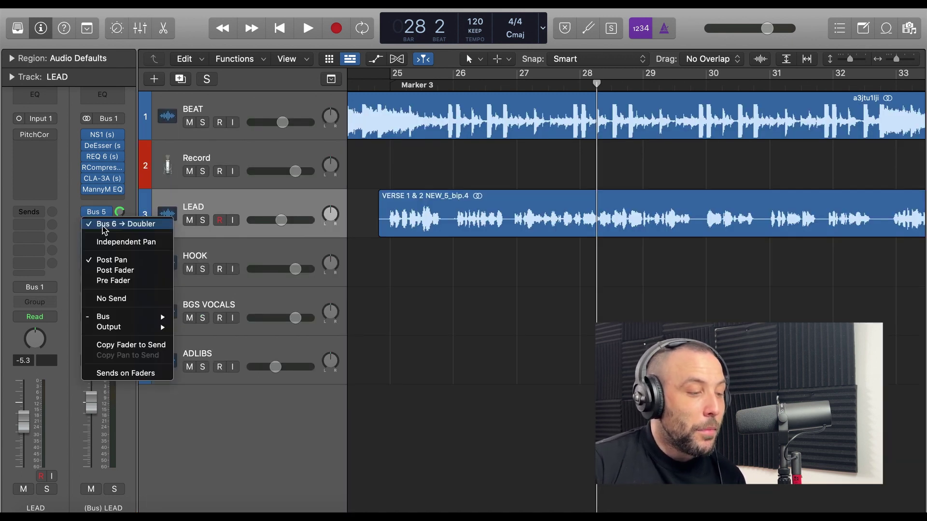
click(127, 228)
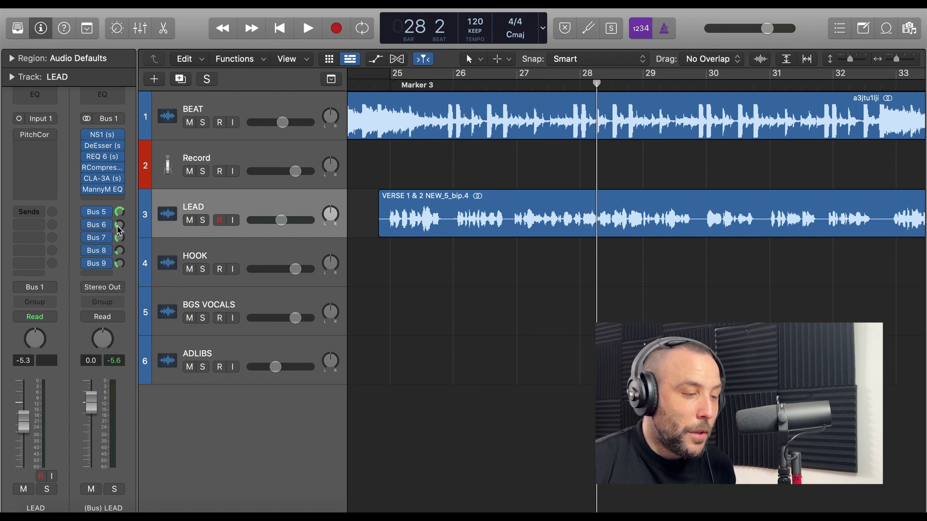
key(s)
key(space)
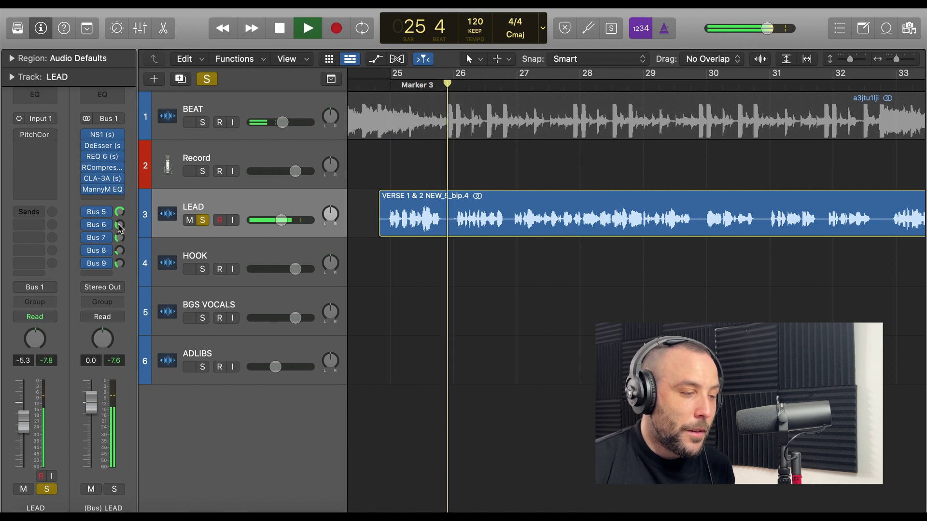
mouse_move(120, 226)
mouse_down()
mouse_move(120, 212)
mouse_move(120, 229)
mouse_up()
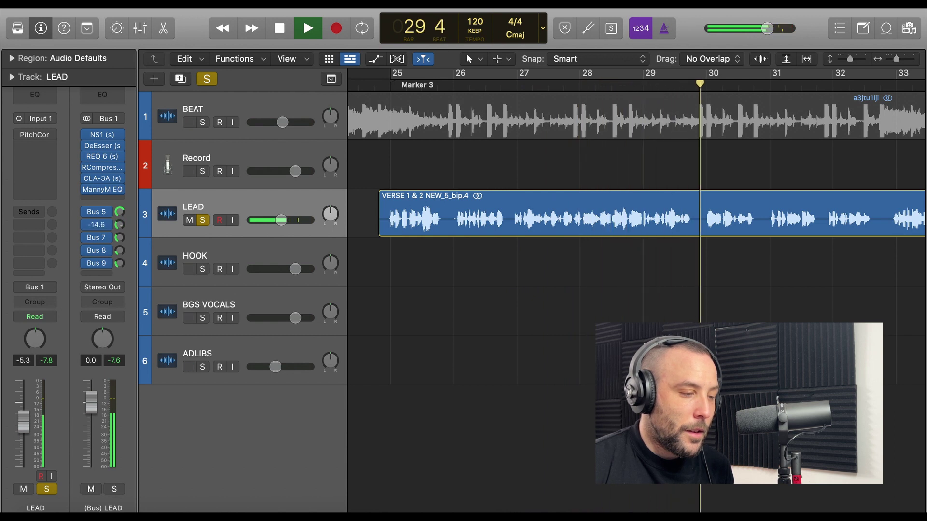
key(space)
Step: Check the destination of the LEAD bus's third send, Bus 7 → Verb, keeping its routing
click(97, 238)
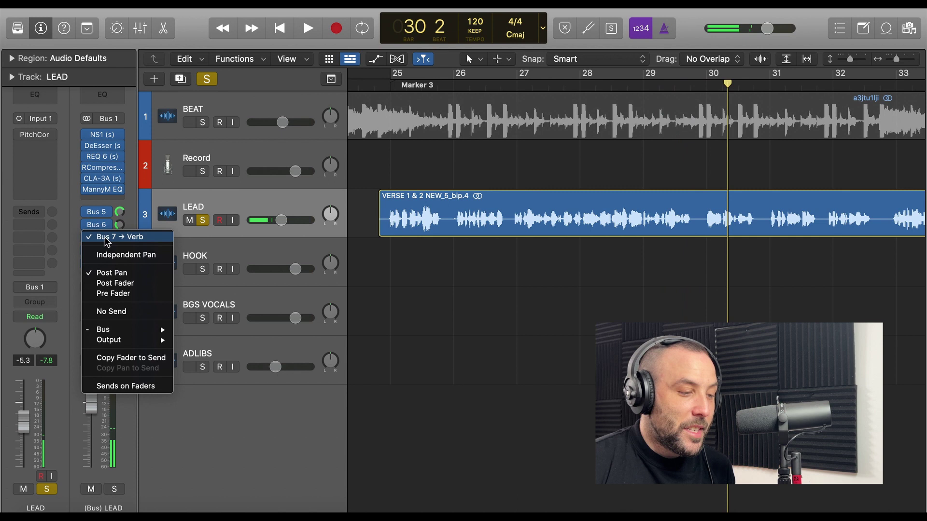
click(408, 266)
click(96, 238)
click(131, 240)
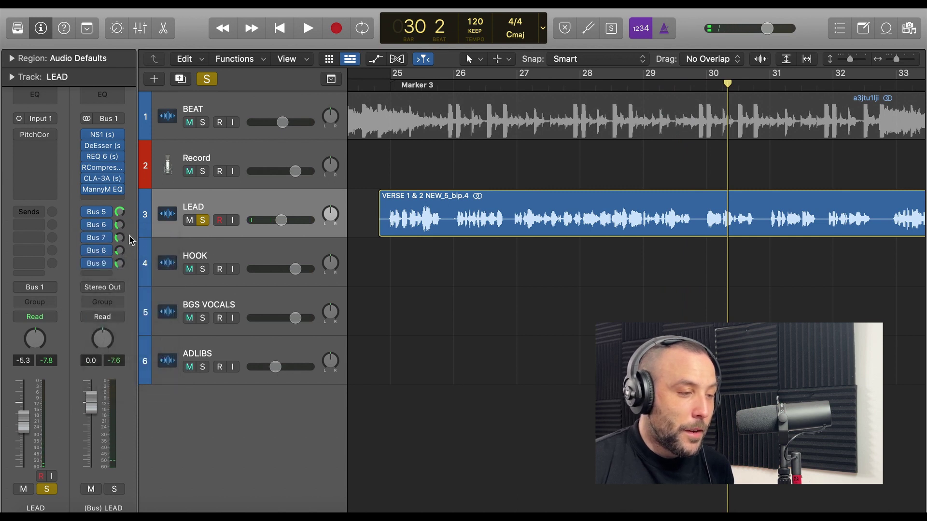
Step: Show the mixer and inspect the Doubler2 plug-in on the Doubler aux and the CLA-76 compressor on the pcomp aux
click(140, 28)
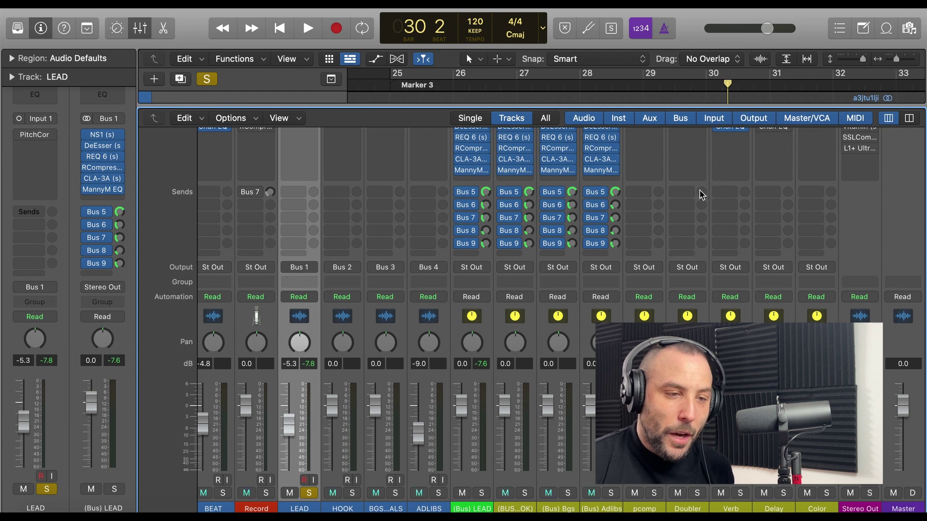
scroll(698, 192, up, 3)
click(687, 162)
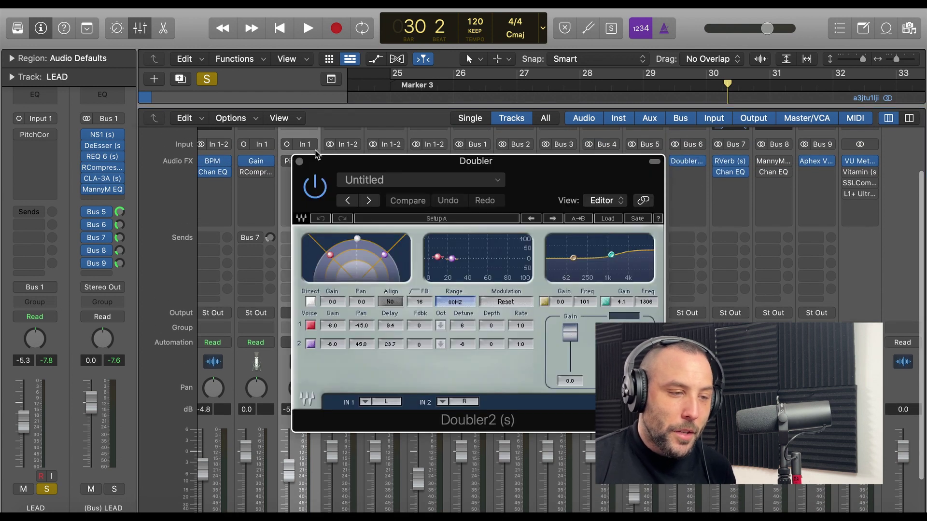
click(299, 161)
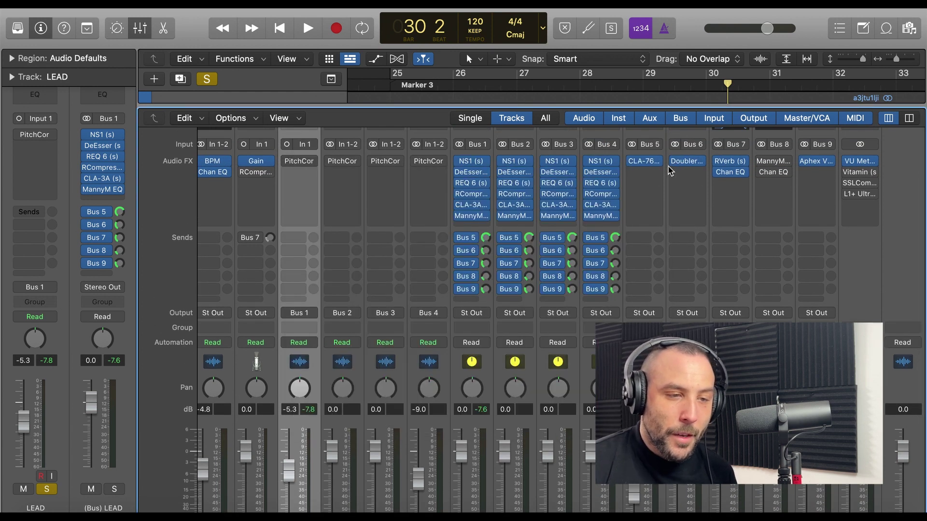
click(650, 162)
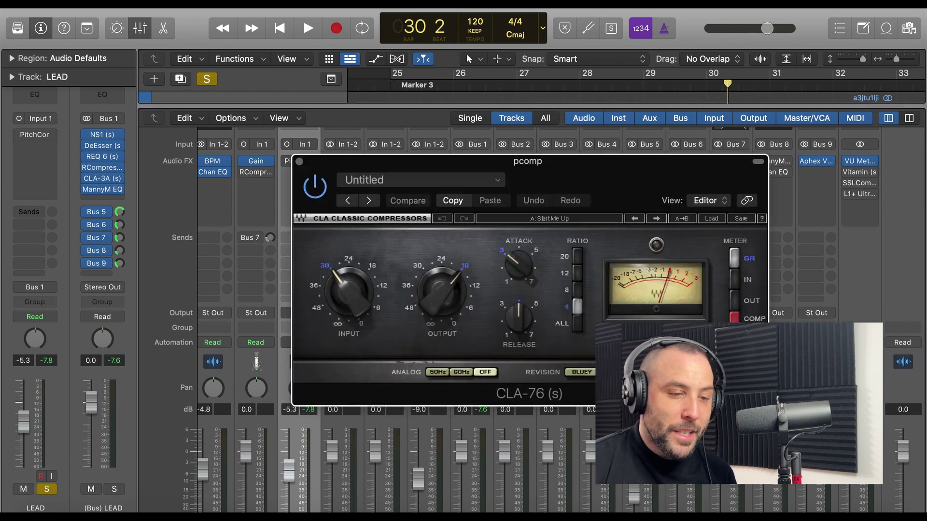
click(299, 161)
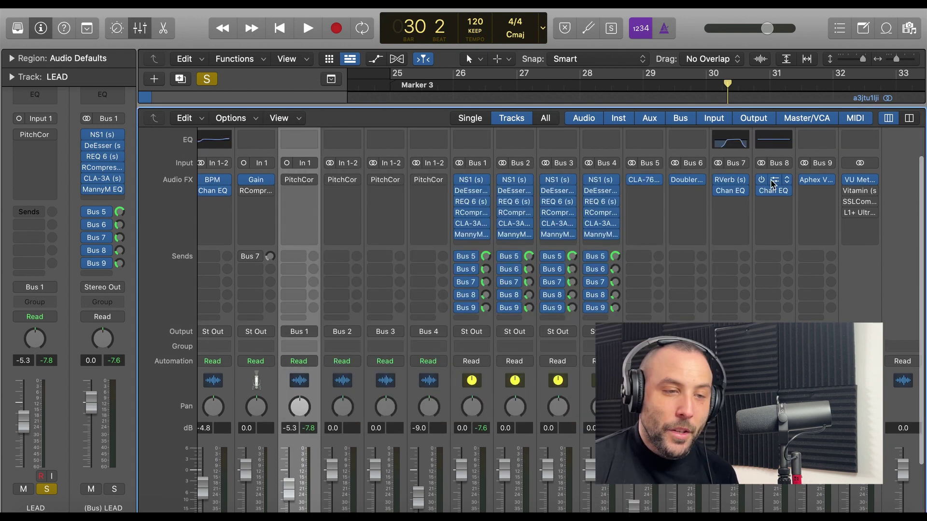
Step: Inspect the MannyM Delay and Channel EQ on the Delay aux, plus the Channel EQ on the Verb aux
click(772, 180)
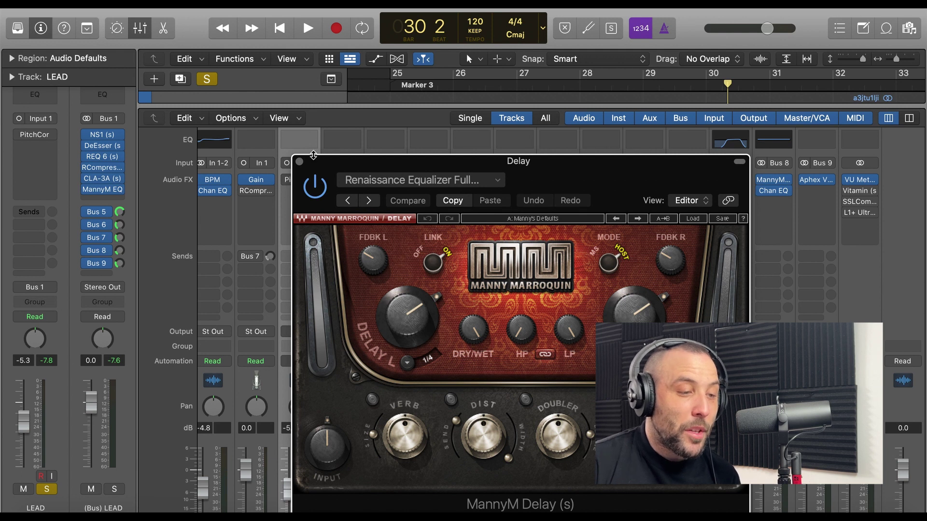
click(299, 162)
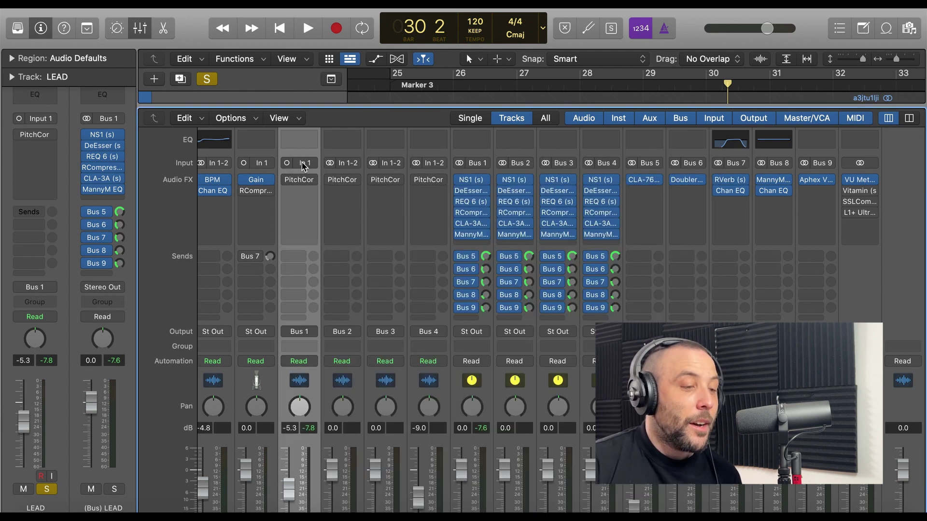
click(775, 194)
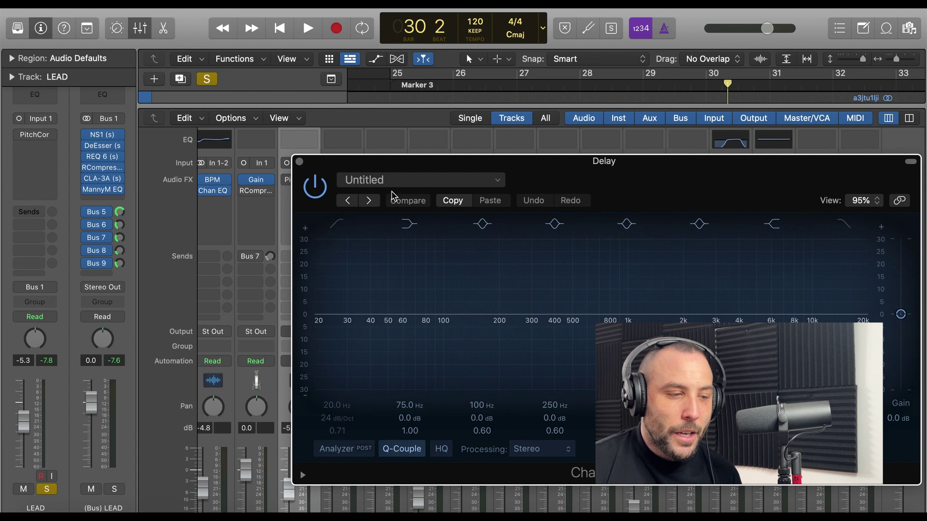
click(300, 163)
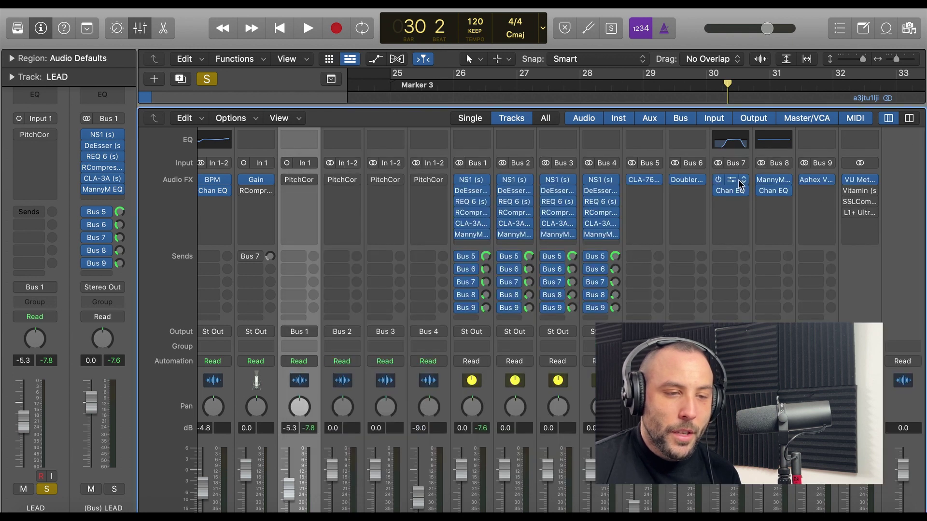
click(731, 191)
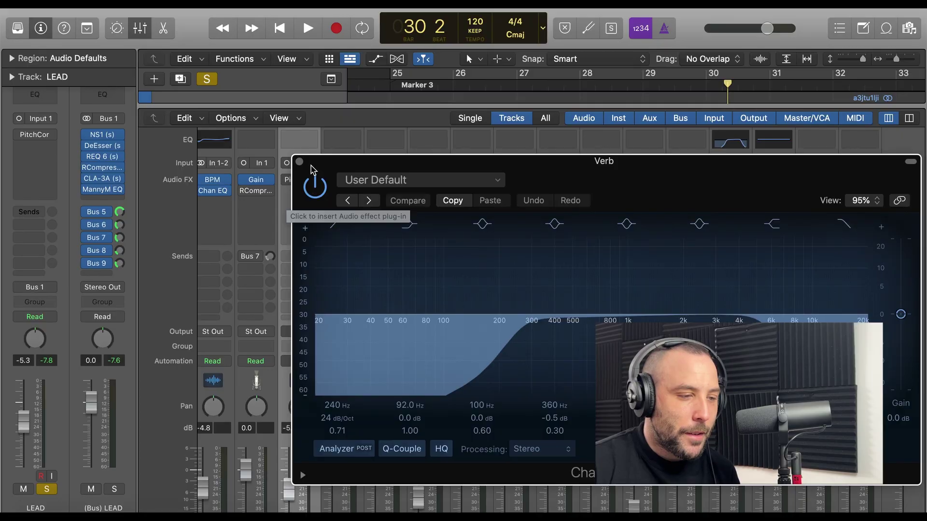
click(303, 164)
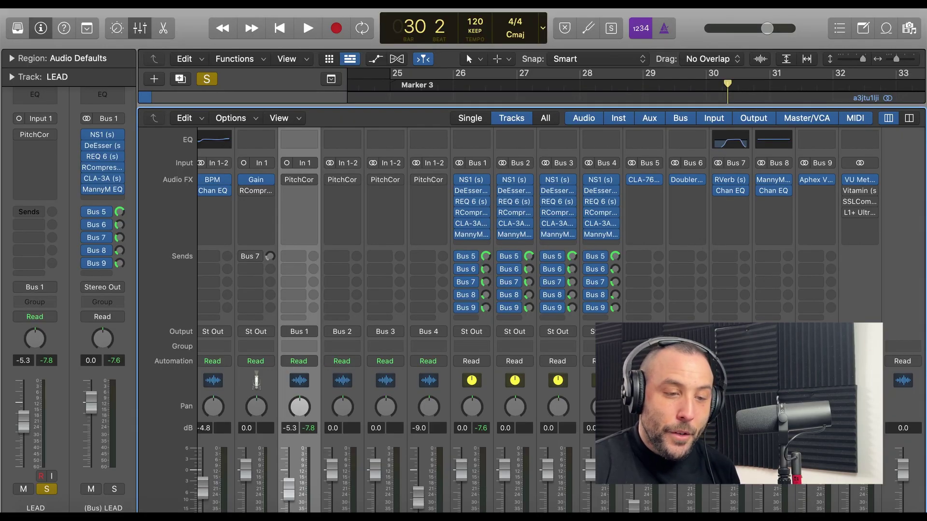
Step: Check the LEAD bus's Bus 9 → Color send destination and inspect the Aphex Vintage Exciter on the Color aux
click(104, 263)
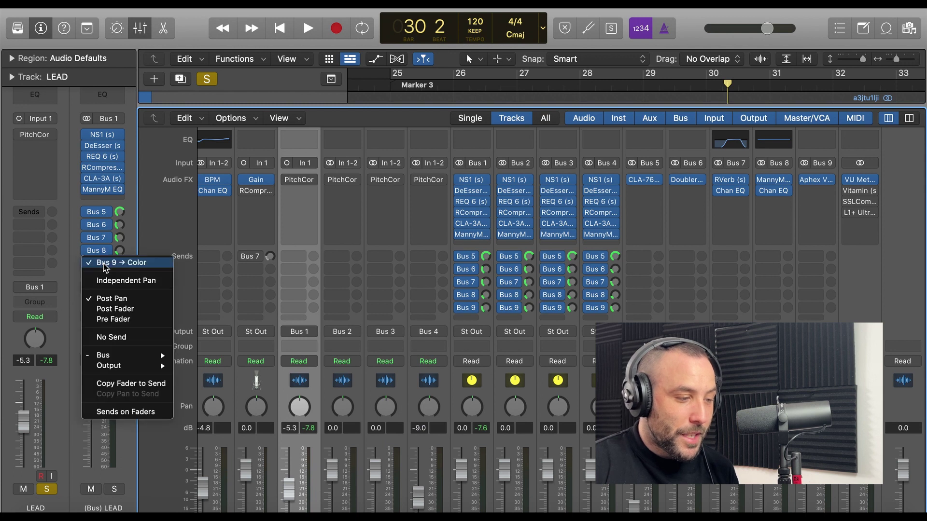
click(23, 174)
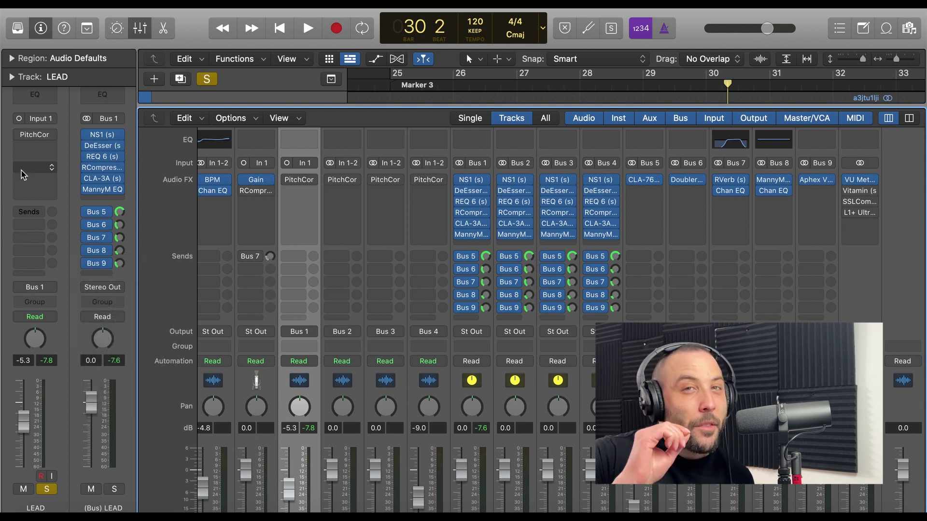
click(816, 180)
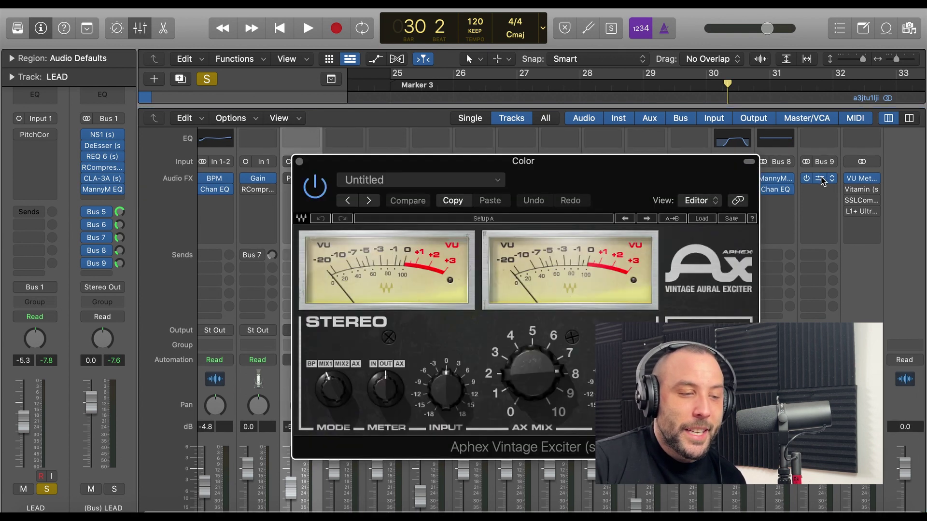
click(300, 162)
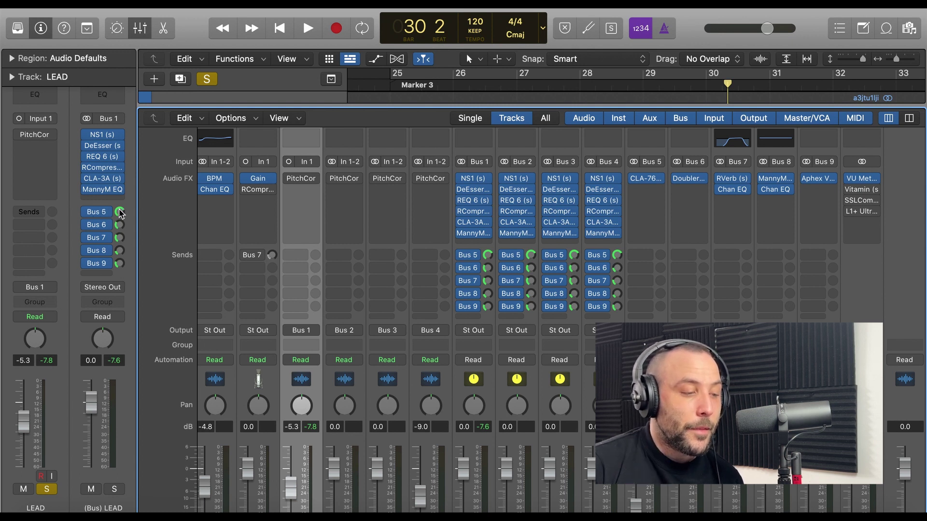
Step: Hide the mixer and check the LEAD bus send destinations Bus 6 → Doubler, Bus 7 → Verb and Bus 8 → Delay
click(146, 34)
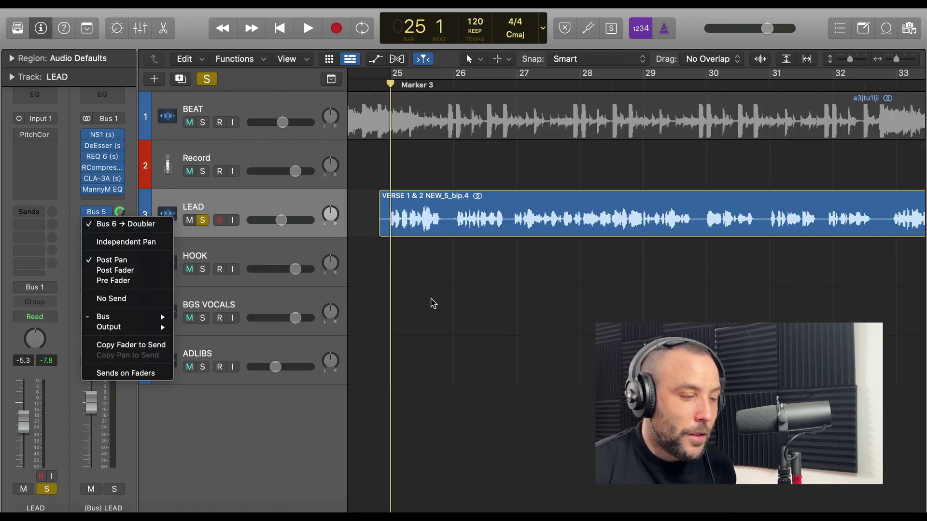
click(85, 281)
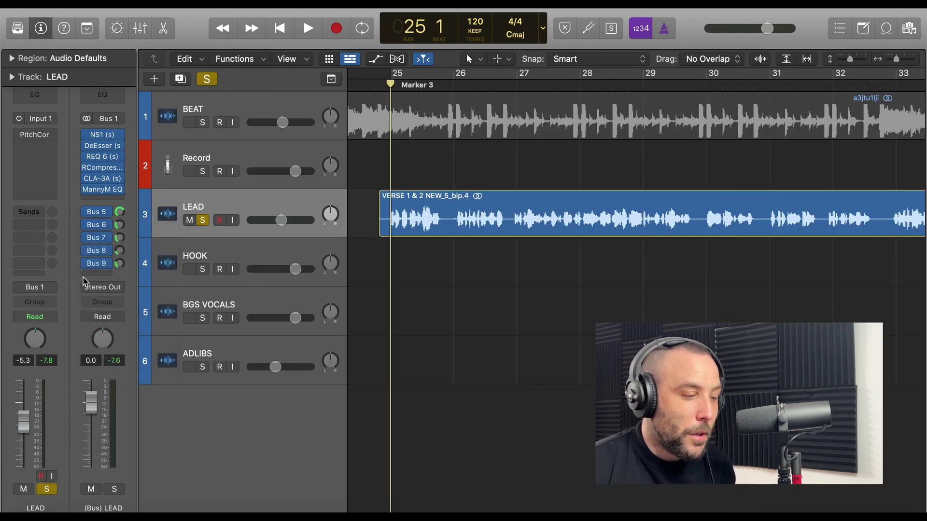
click(107, 236)
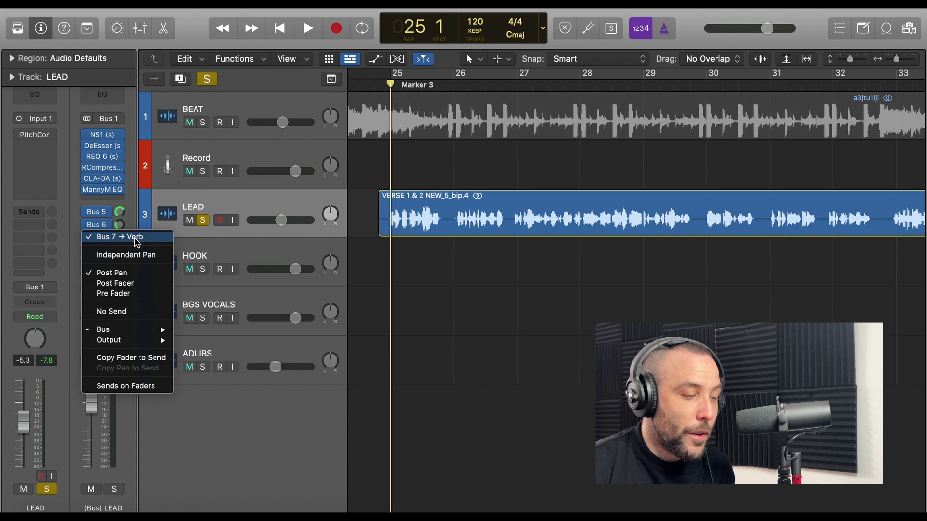
click(175, 240)
click(100, 254)
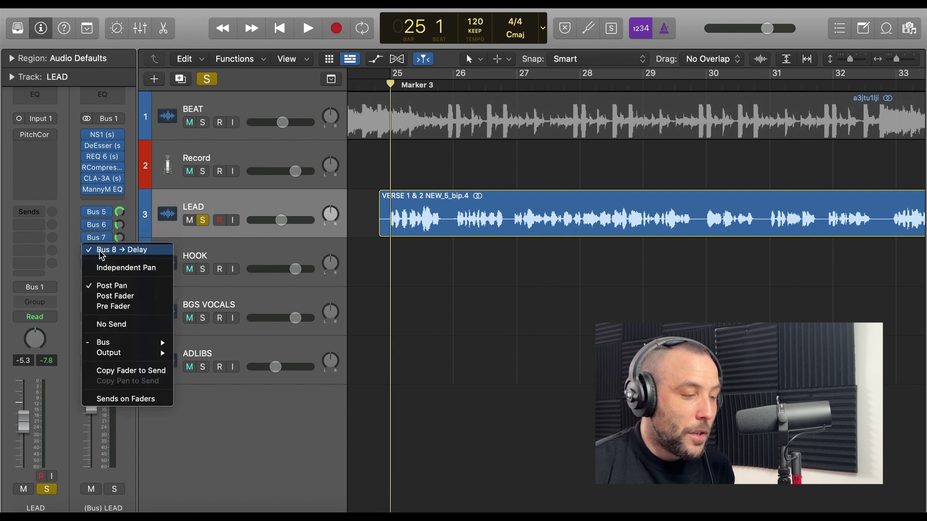
click(540, 287)
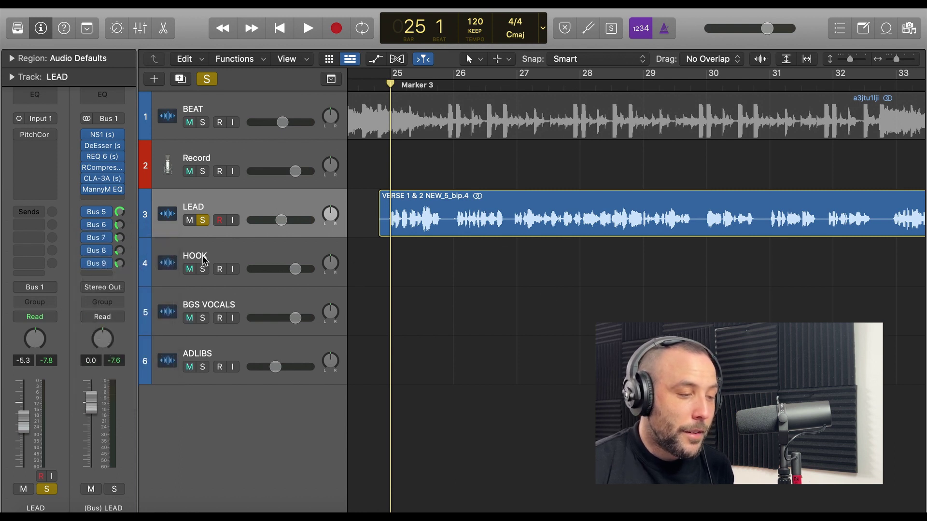
Step: Play the soloed verse, try the LEAD bus's Bus 8 → Delay send at -9.5 dB, and lower it to -27.2 dB
key(space)
click(119, 251)
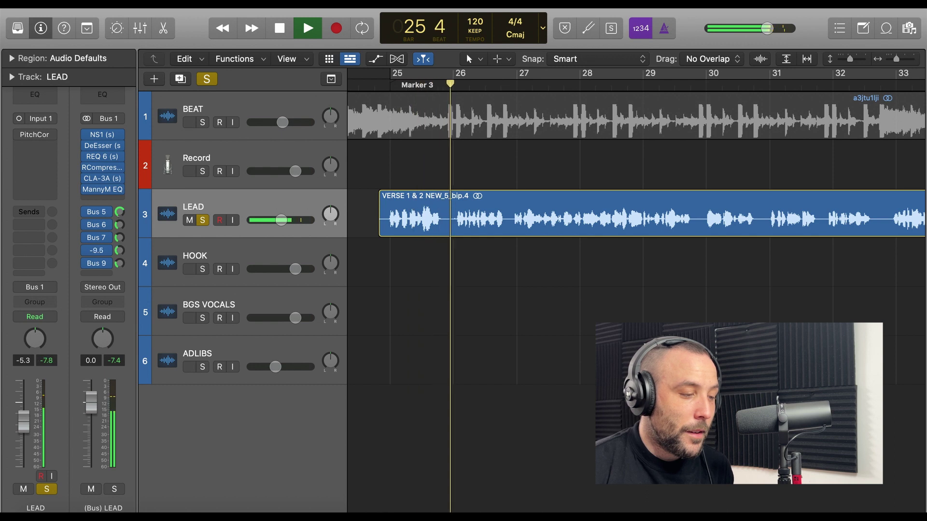
mouse_move(119, 251)
mouse_down()
mouse_move(119, 240)
mouse_move(119, 258)
mouse_up()
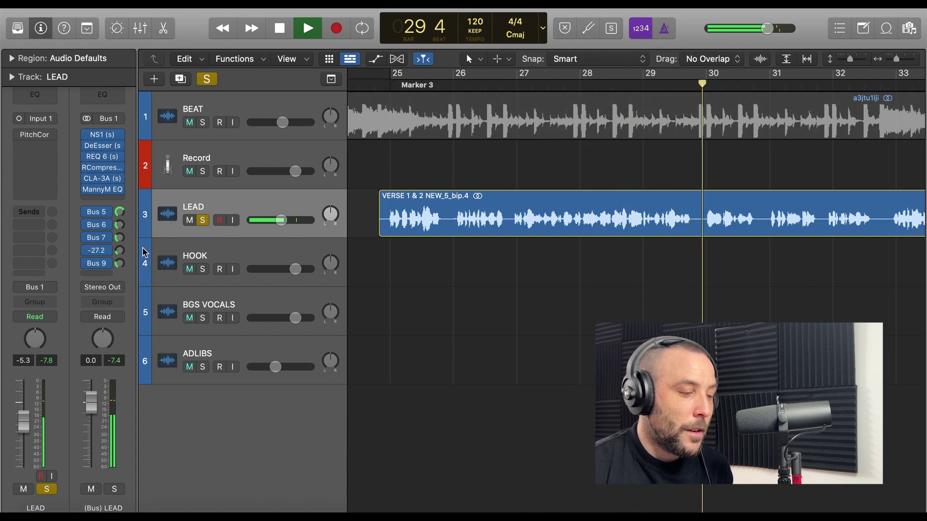
key(space)
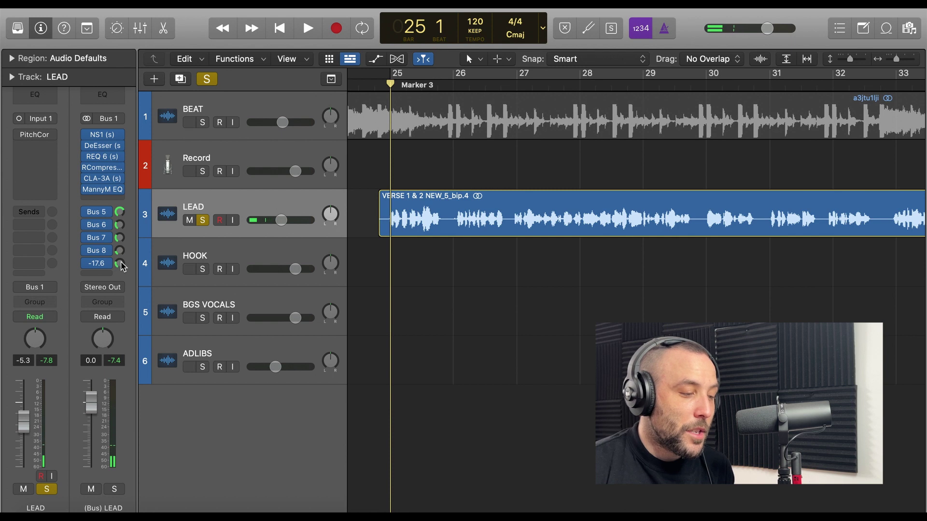
Step: Play the soloed verse with the LEAD bus's Bus 9 → Color send at +6.0 dB, and bring it down to -14.8 dB
key(space)
drag(121, 267, 119, 171)
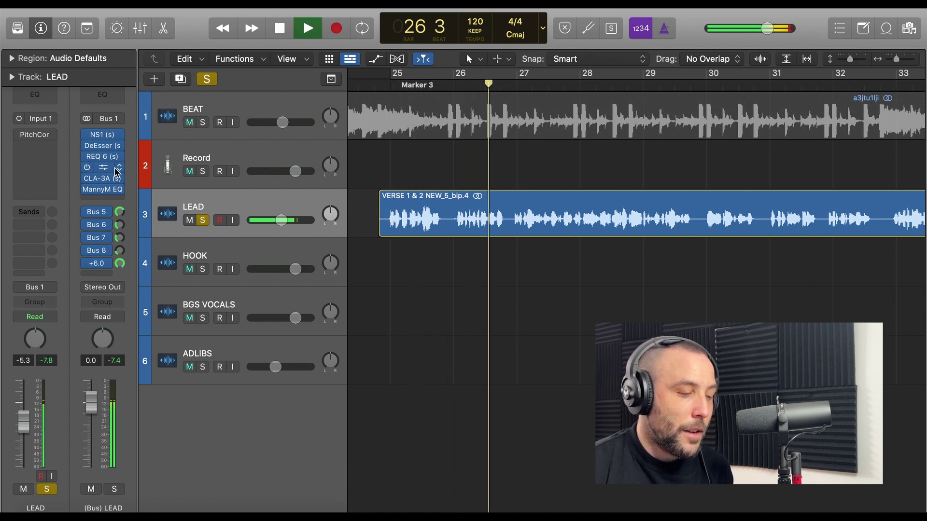
key(space)
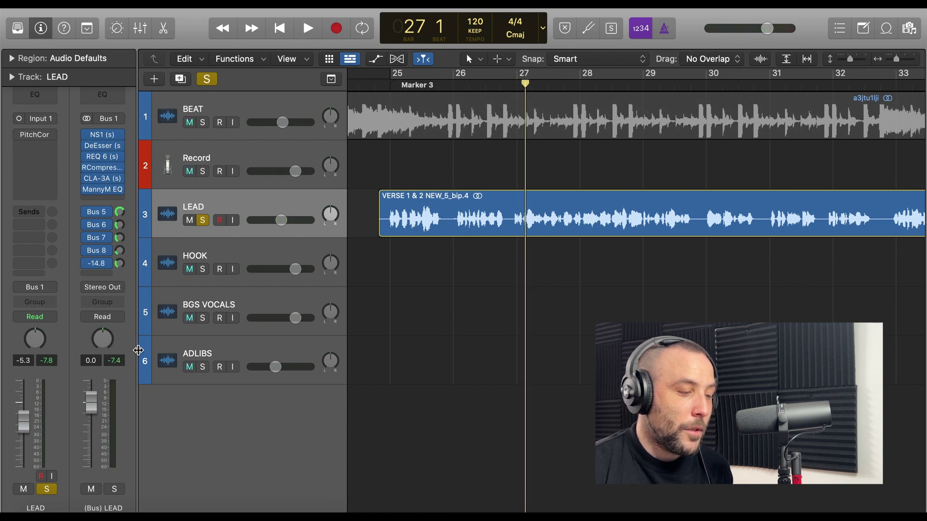
key(space)
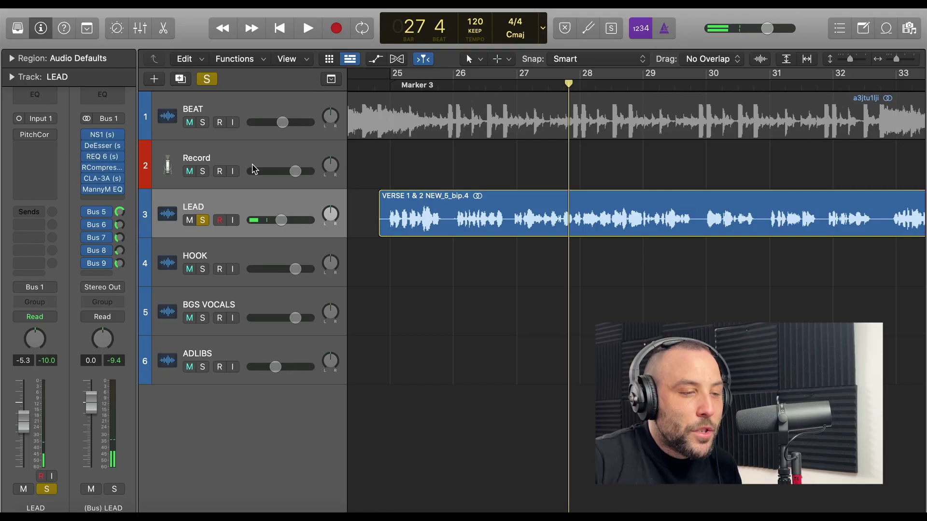
Step: Place the playhead just before the verse and select the HOOK and BGS VOCALS tracks in turn to review their bus chains and sends
click(373, 85)
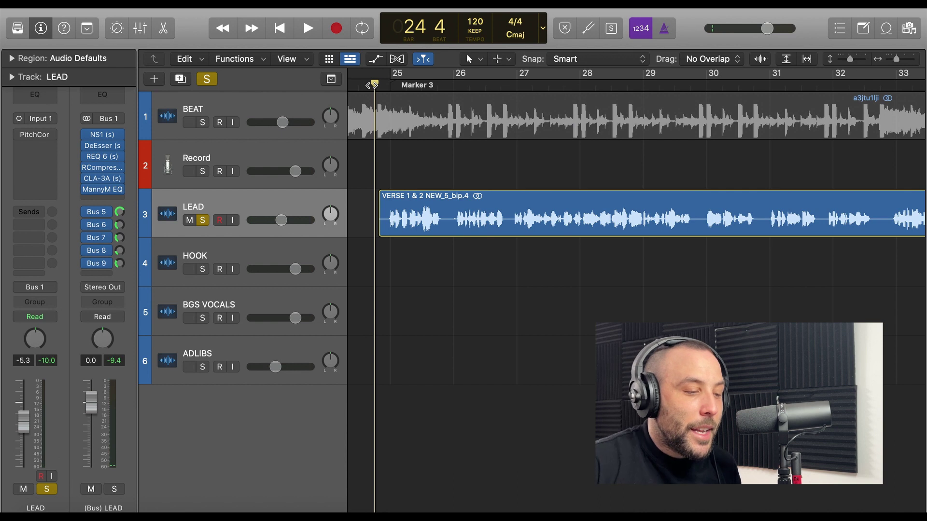
click(256, 256)
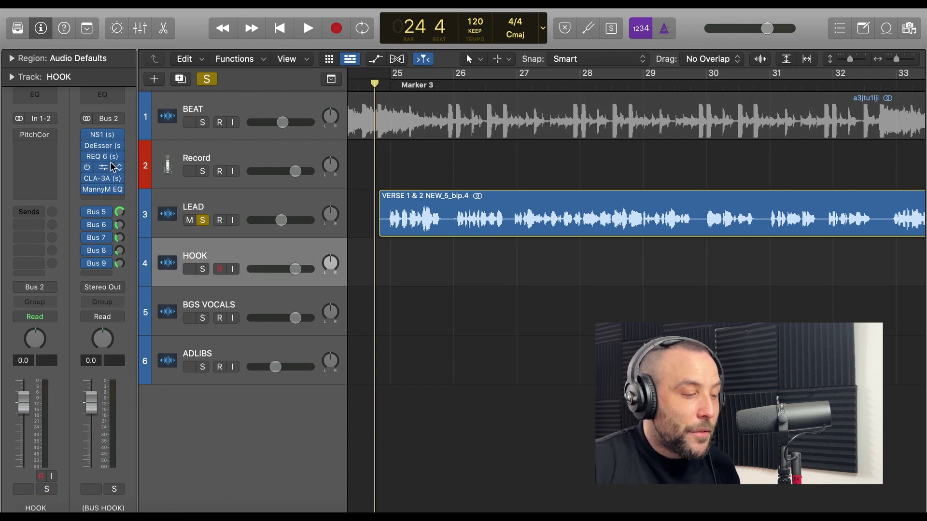
click(255, 308)
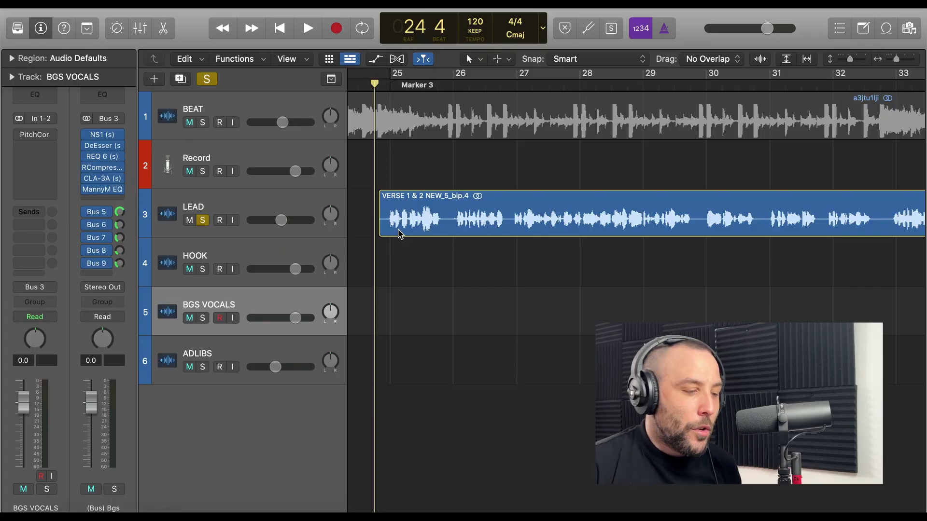
Step: Select the ADLIBS track and inspect the Radio preset curve in its bus's REQ 6 equalizer
click(239, 359)
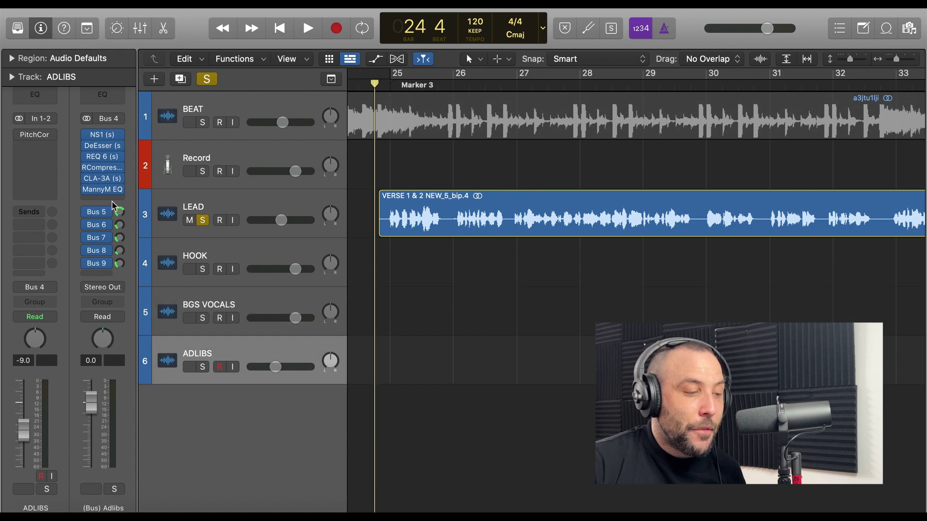
click(103, 158)
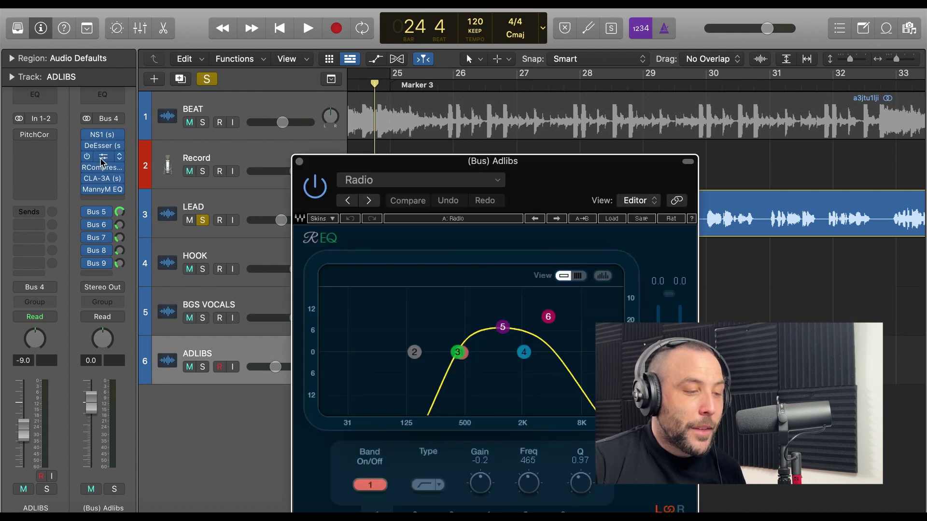
click(305, 163)
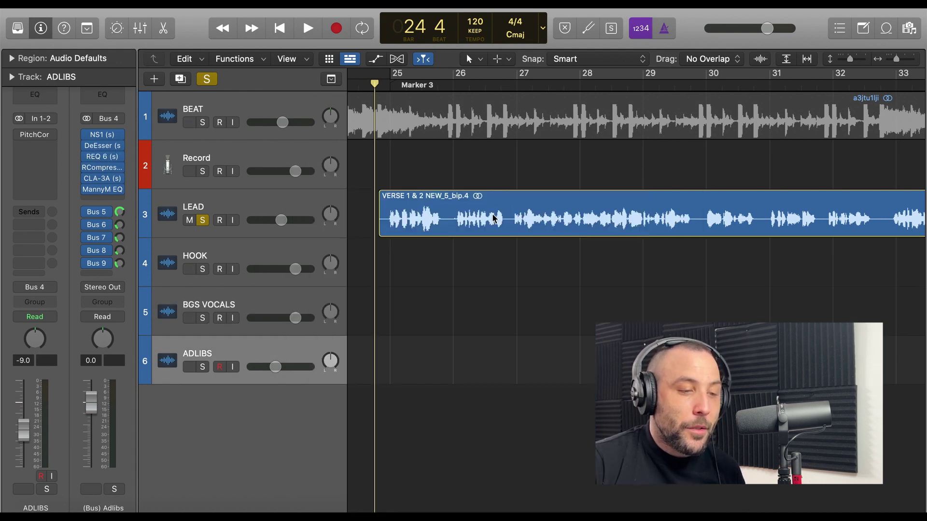
Step: Audition the verse through the ADLIBS chain by moving its region to that track, playing it, and returning it to LEAD
drag(487, 217, 487, 376)
key(space)
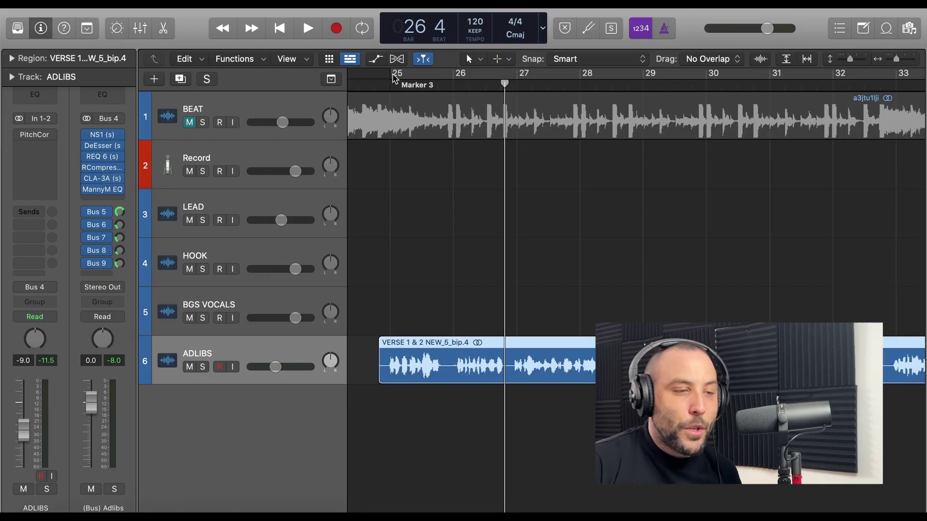
click(404, 86)
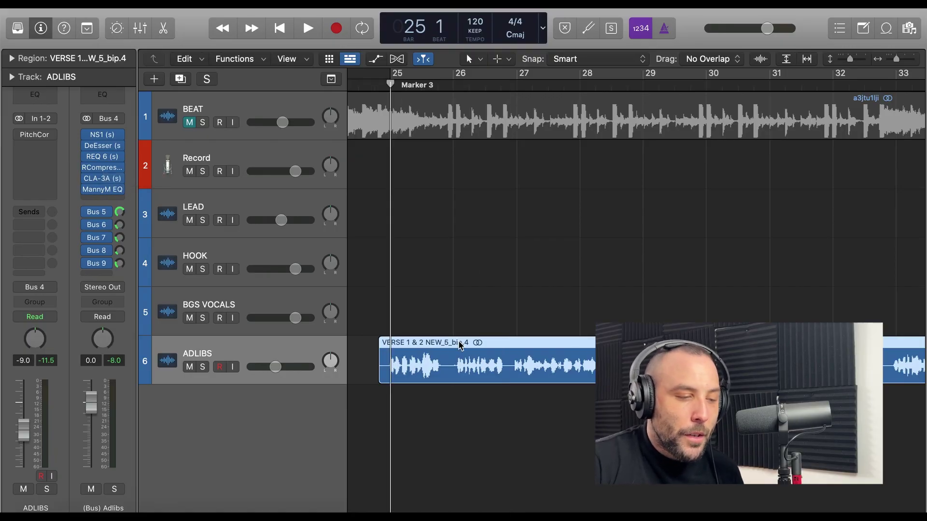
drag(460, 344, 462, 229)
Step: Play the verse with the beat from just before its start, comparing the LEAD bus's plug-ins and sends bypassed and enabled
key(space)
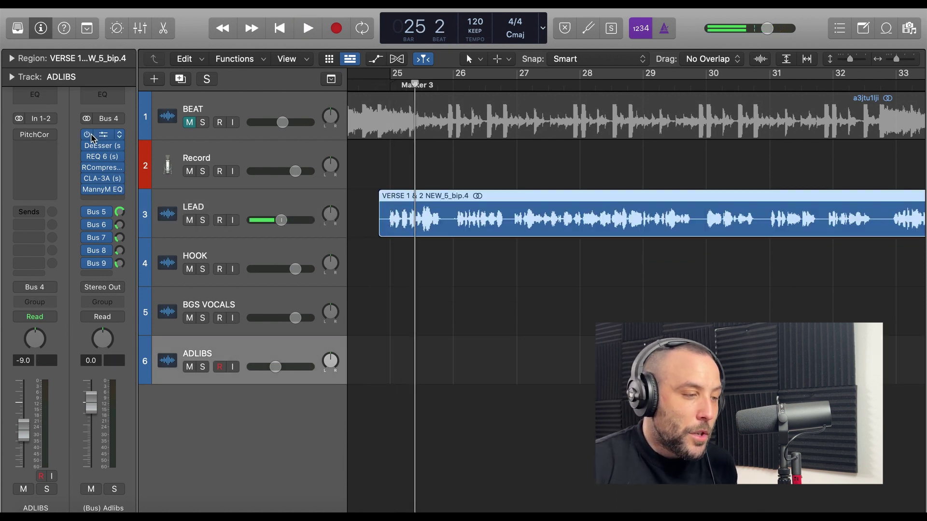
click(374, 86)
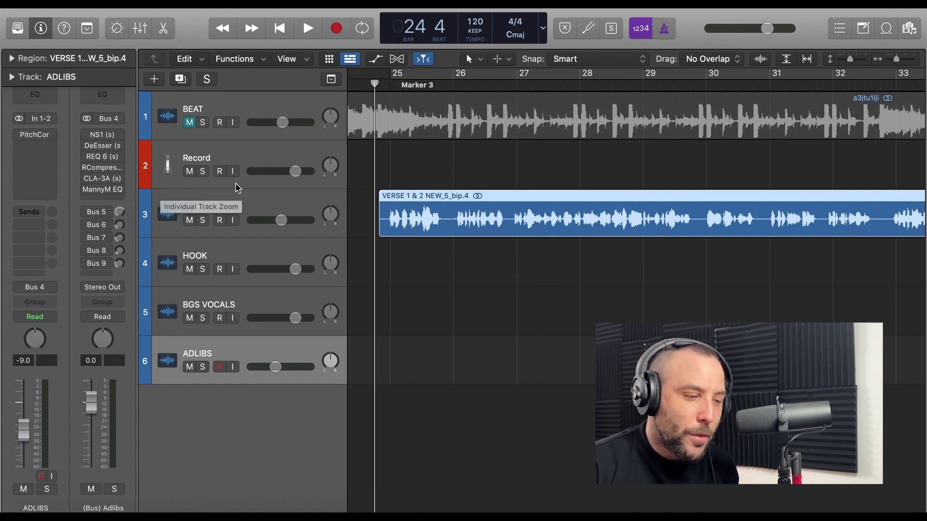
click(425, 195)
key(space)
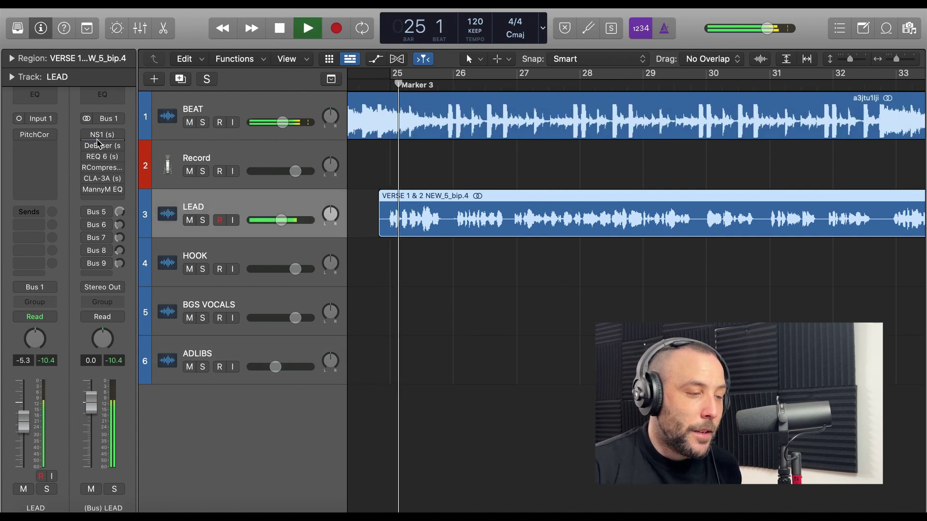
drag(94, 139, 135, 255)
click(378, 87)
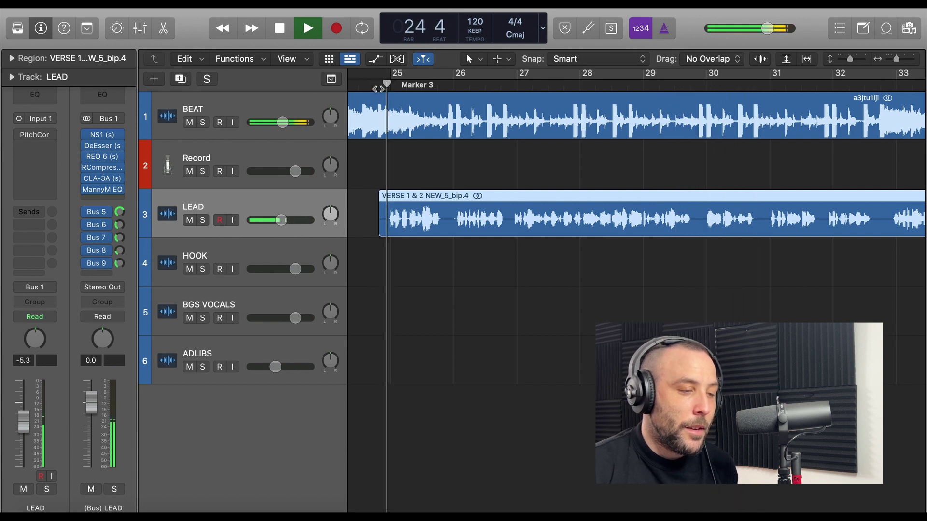
Step: Mute BEAT to compare the vocal with the LEAD bus's plug-ins and sends off and on, unmute BEAT and stop playback
click(191, 123)
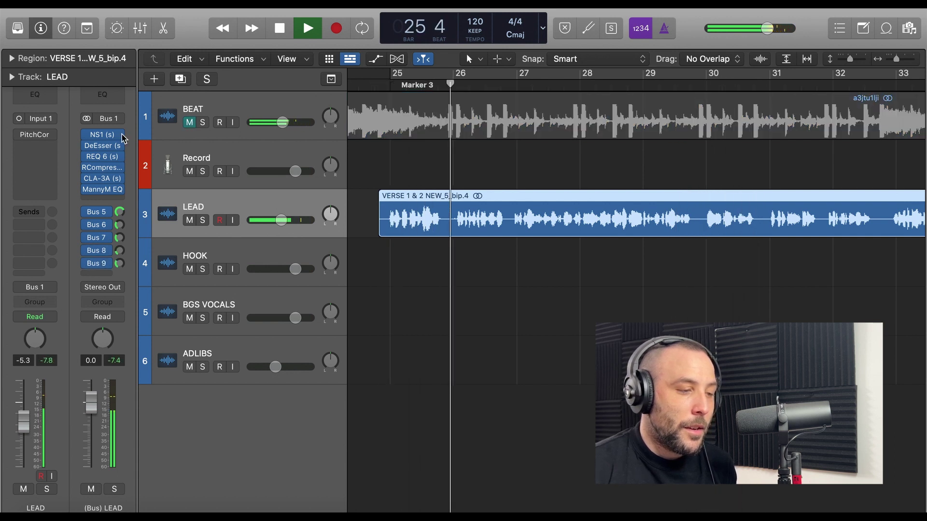
click(89, 284)
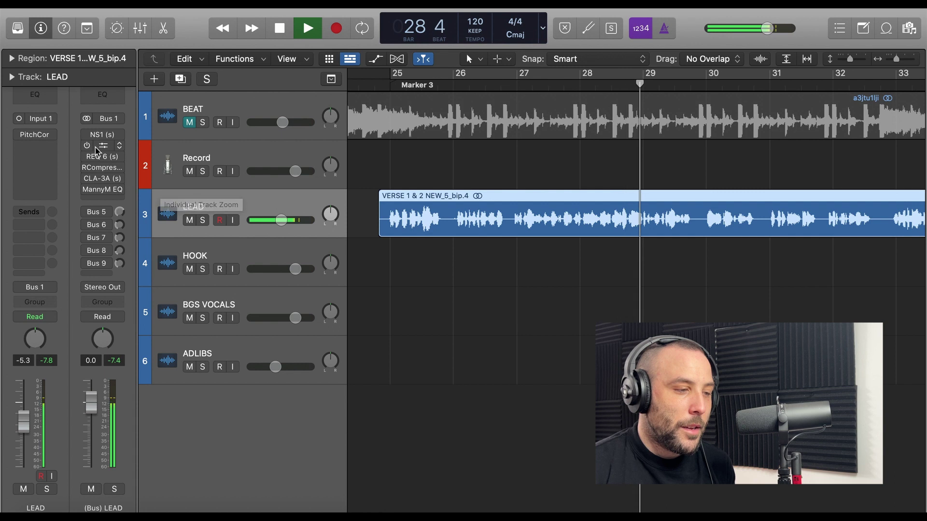
drag(89, 135, 103, 297)
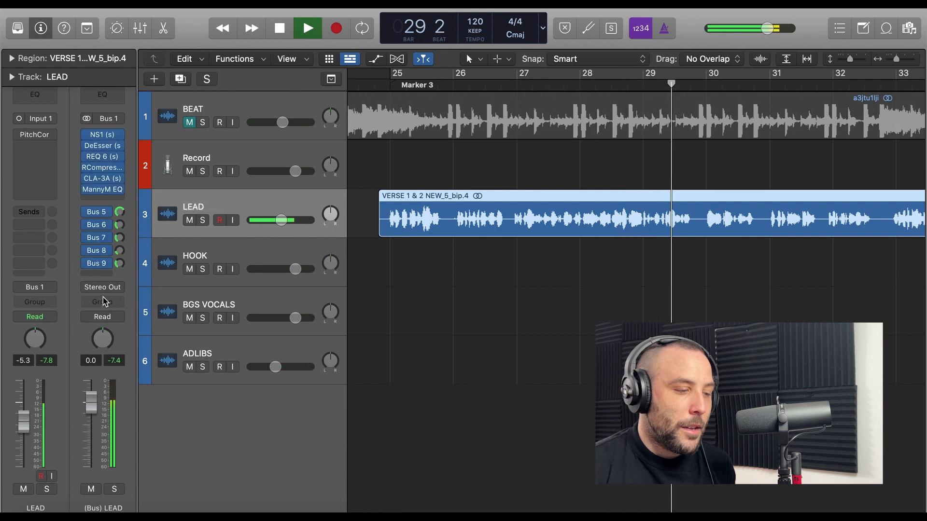
click(389, 87)
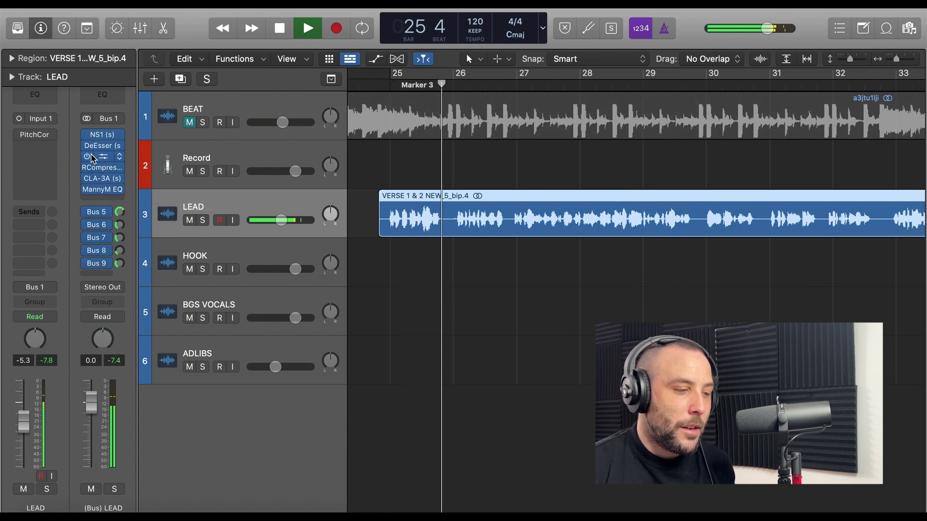
mouse_move(88, 135)
mouse_down()
mouse_move(91, 269)
mouse_move(95, 137)
mouse_up()
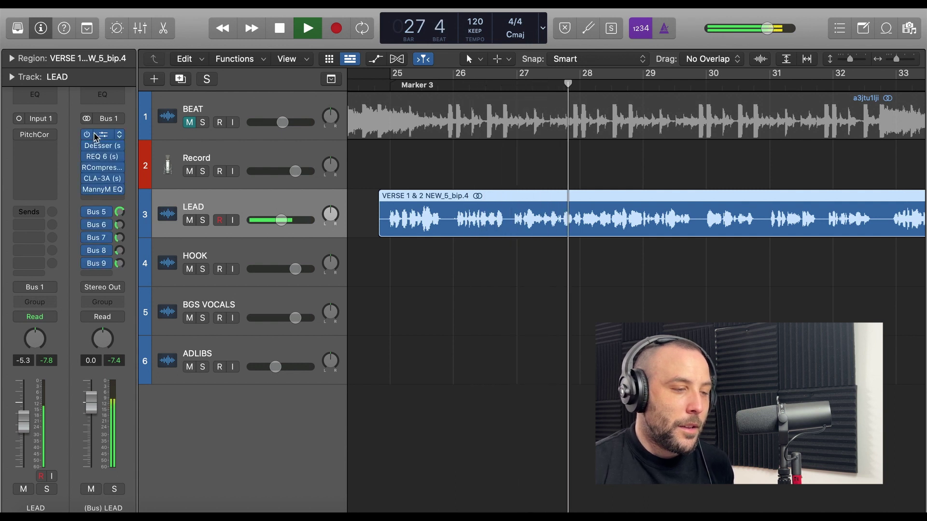
click(189, 123)
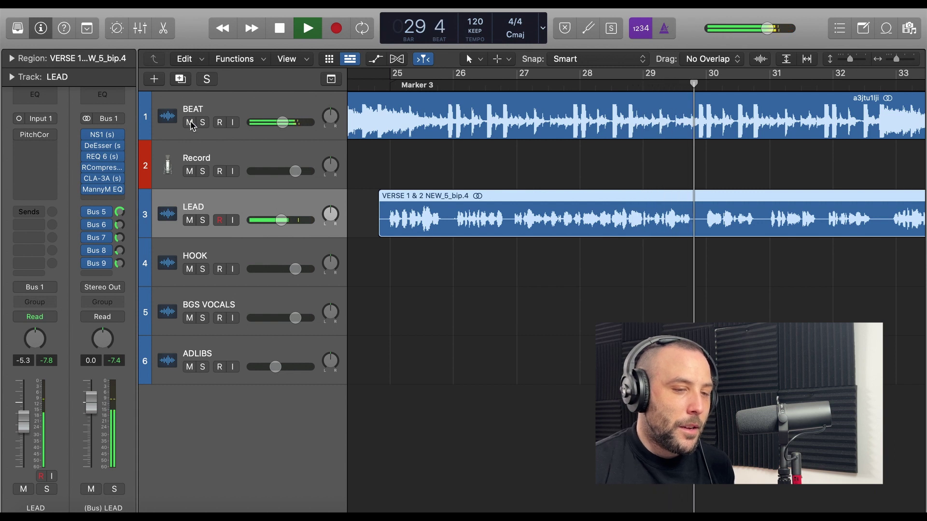
key(space)
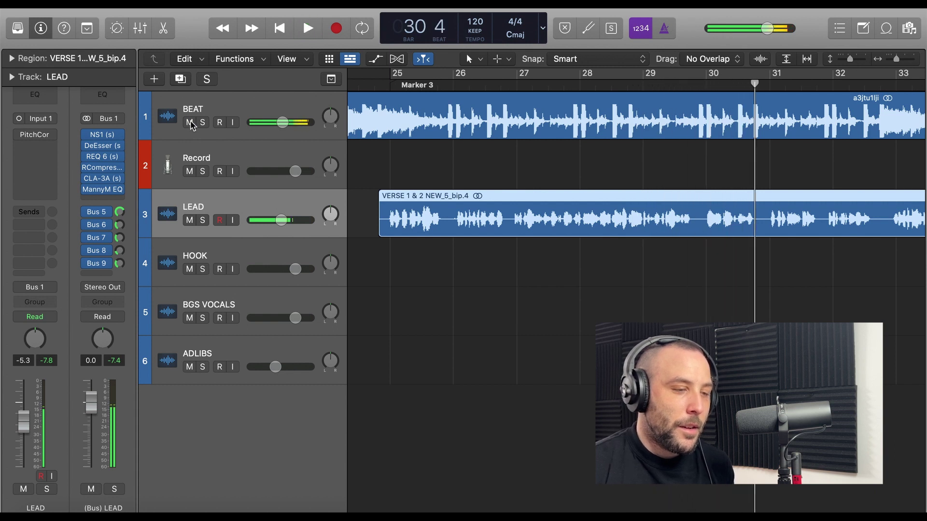
Step: Select the Record track, review its Gain plug-in, and enable its RCompressor
scroll(192, 140, right, 1)
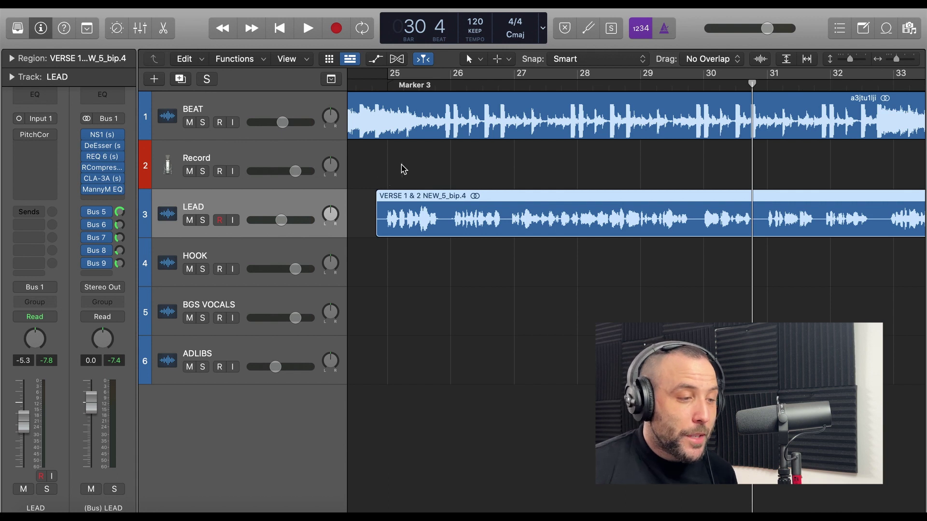
click(264, 156)
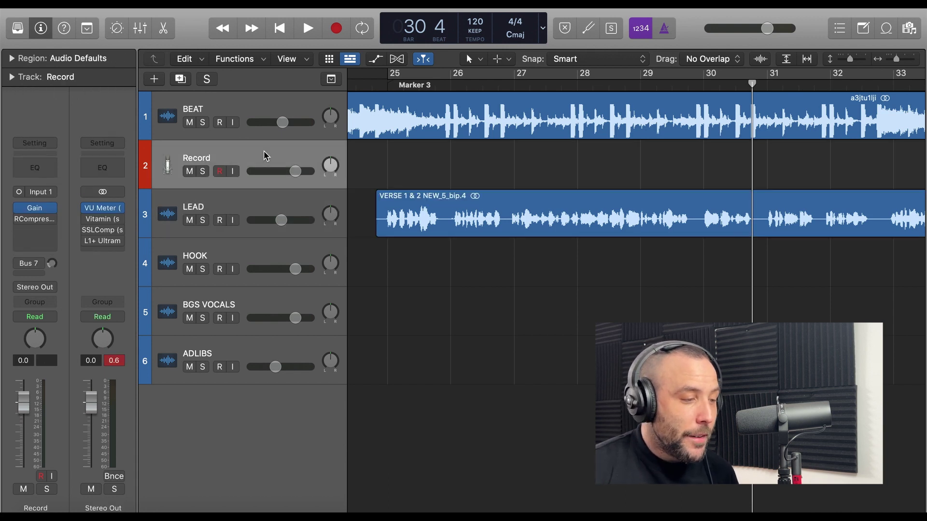
click(37, 209)
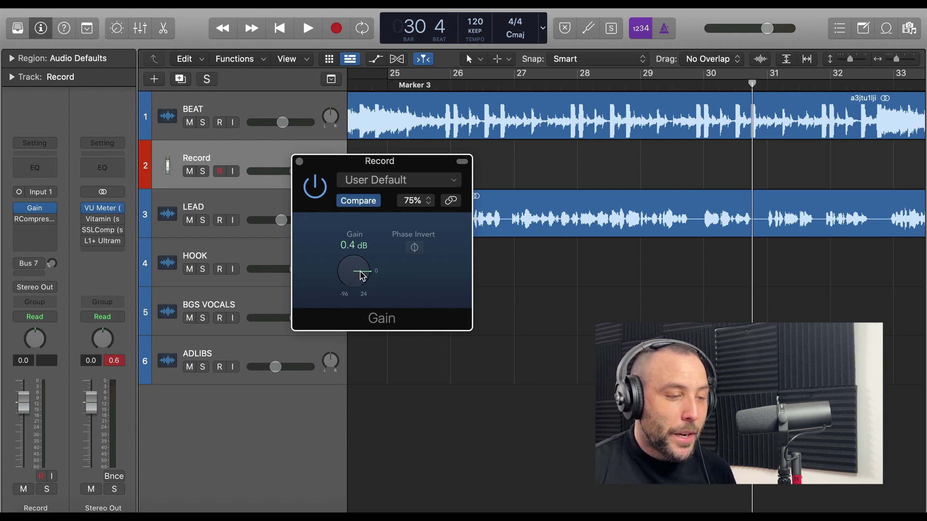
click(299, 162)
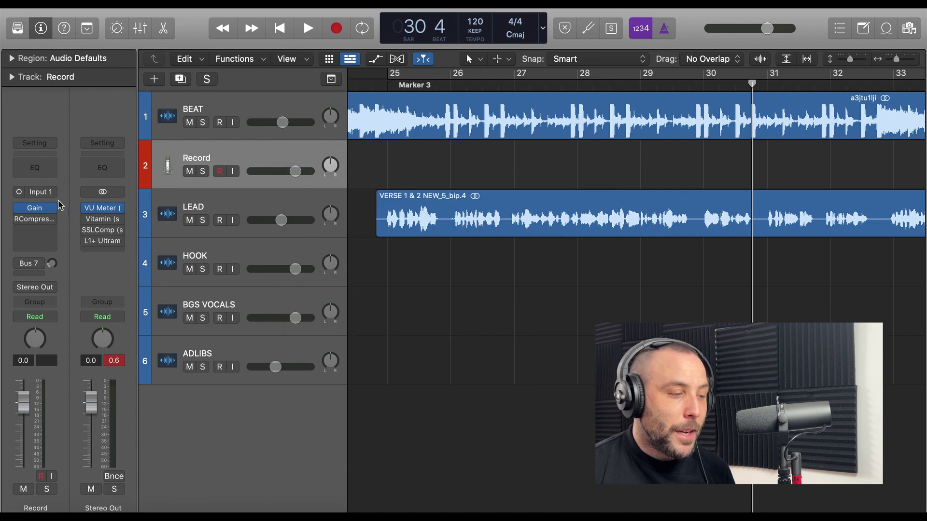
click(35, 222)
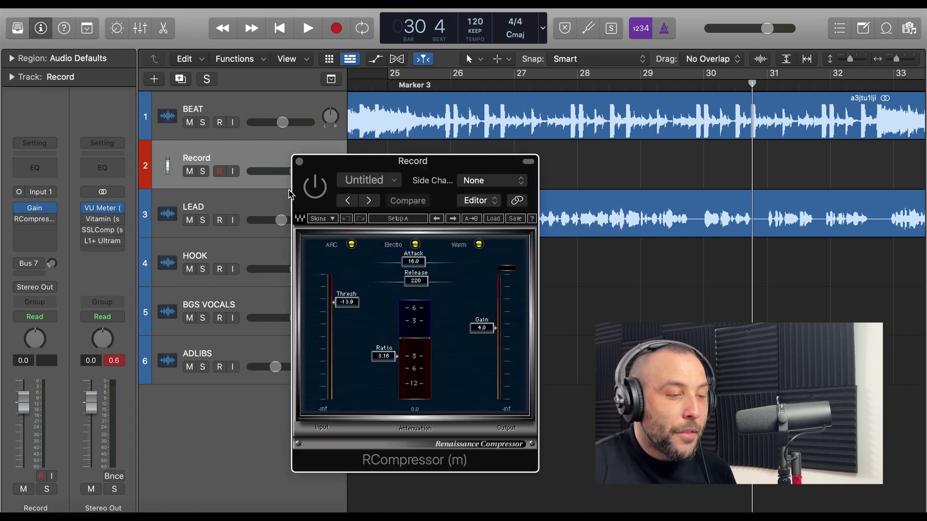
click(300, 162)
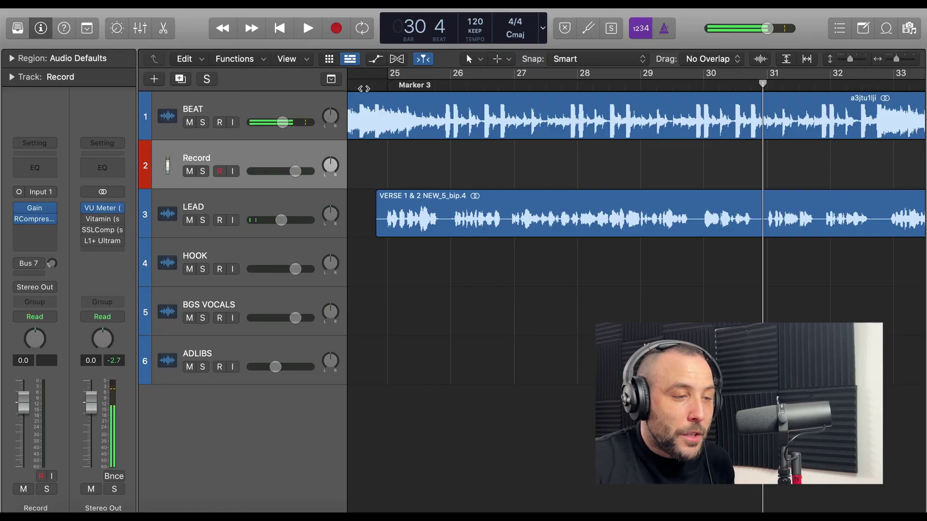
Step: Return the playhead to just before the verse, enable Vitamin on the Stereo Out and review its settings
click(369, 88)
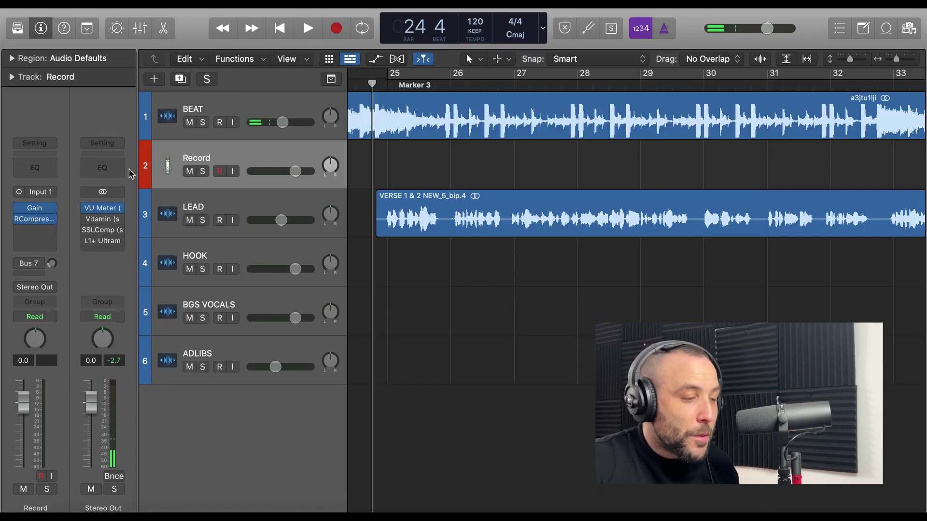
click(101, 203)
click(531, 310)
mouse_move(92, 221)
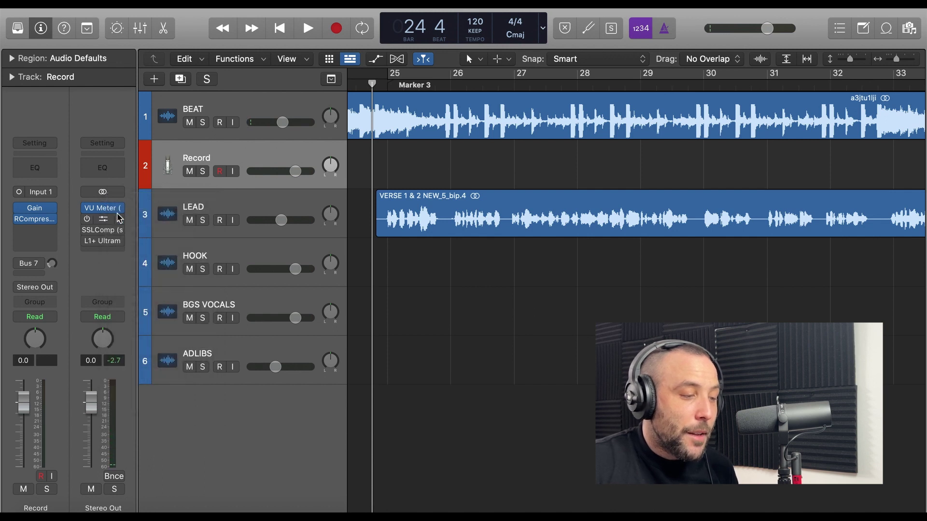
click(89, 219)
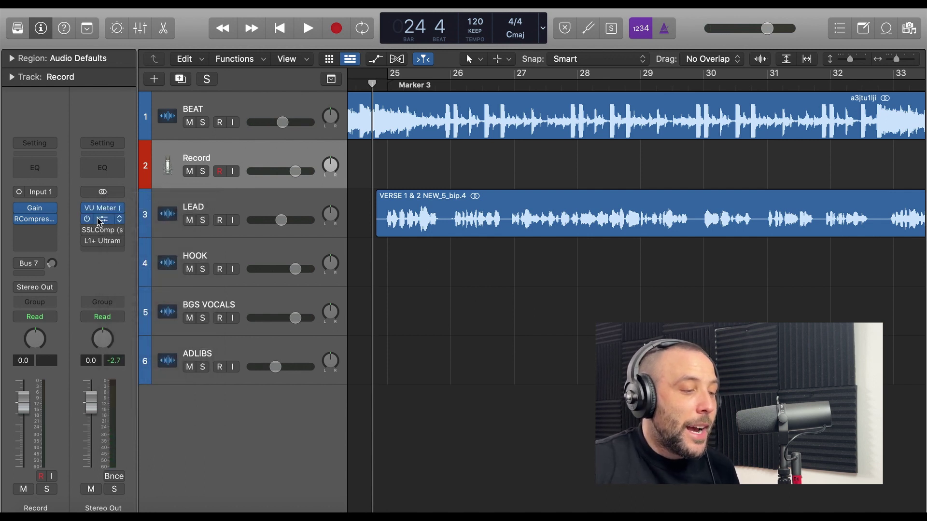
click(103, 219)
drag(544, 160, 445, 83)
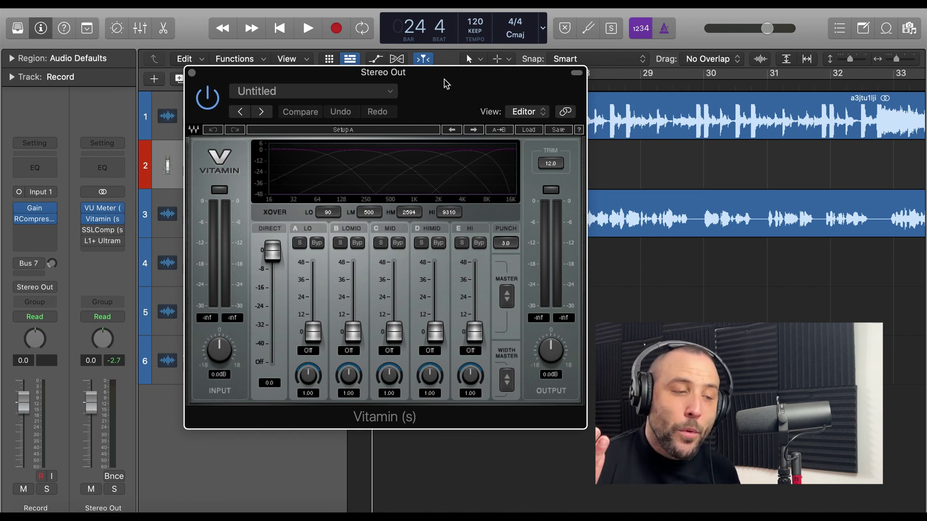
click(192, 74)
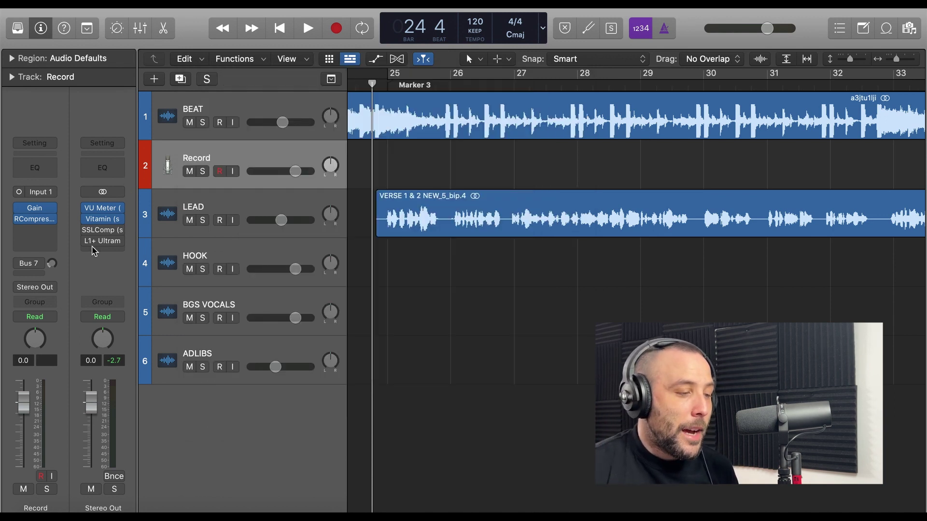
Step: Enable SSLComp on the Stereo Out and review its compressor settings
click(89, 230)
click(103, 230)
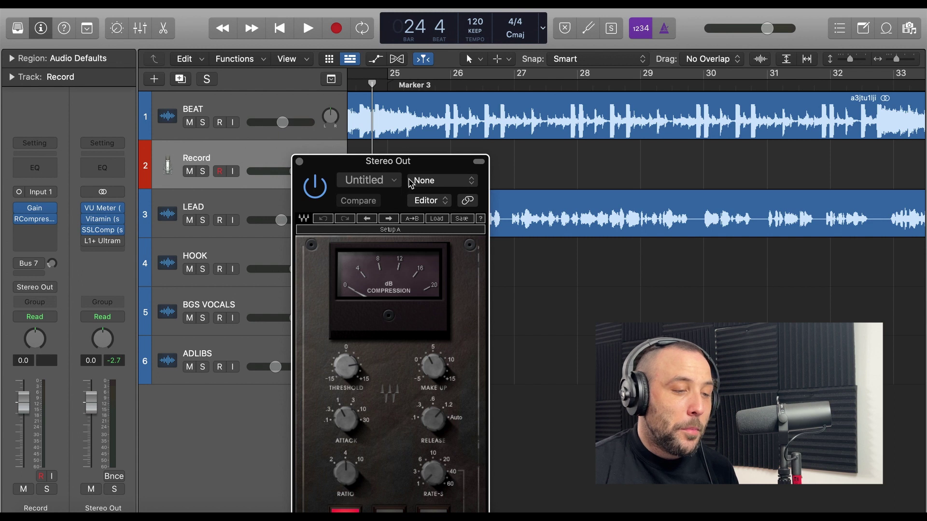
drag(410, 162, 408, 37)
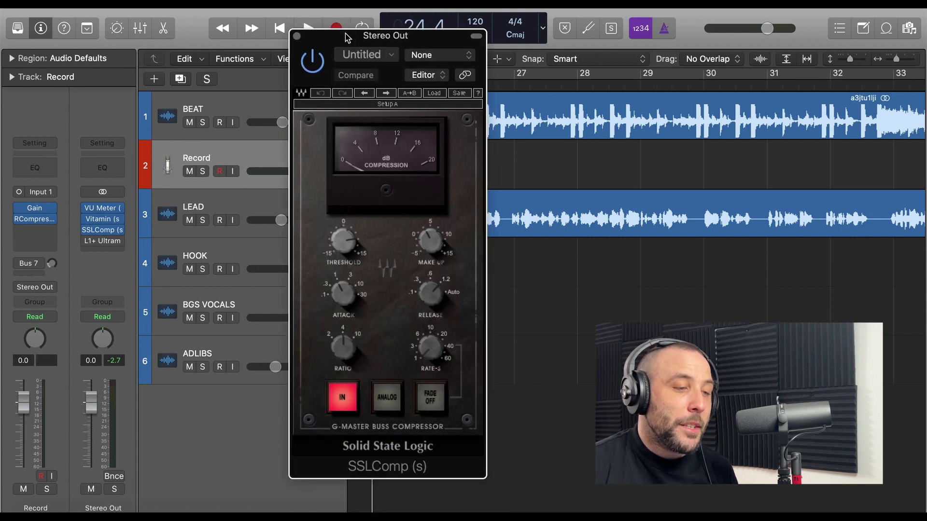
click(297, 36)
Step: Enable the L1+ Ultramaximizer on the Stereo Out and set its output ceiling to -0.1
click(105, 242)
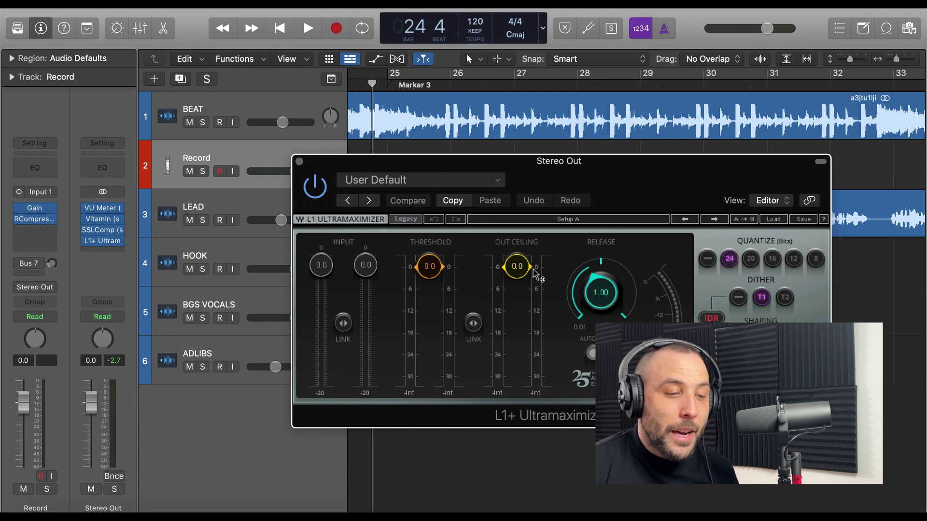
drag(517, 268, 517, 273)
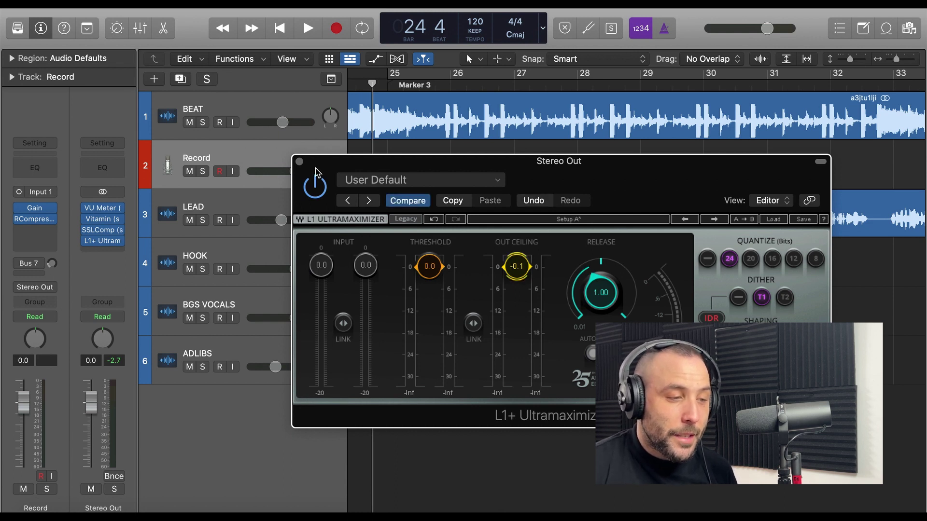
click(300, 162)
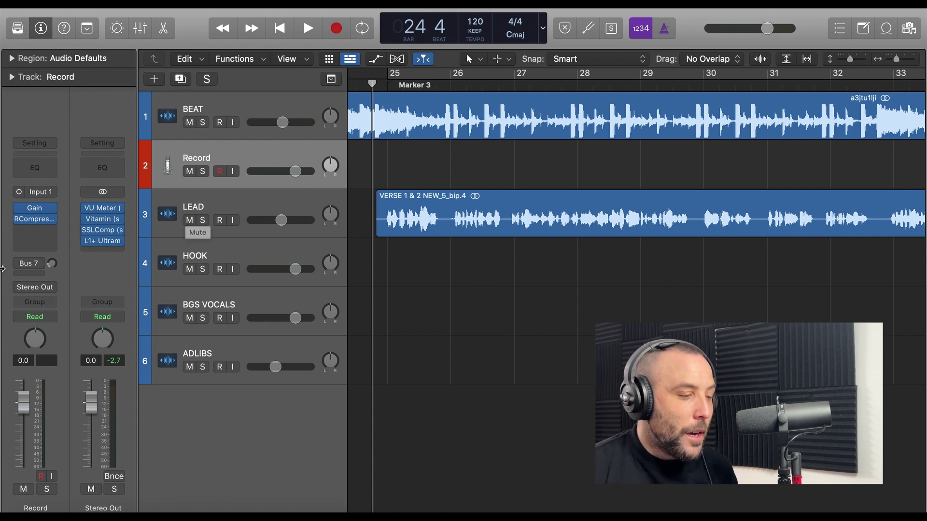
Step: Review the Stereo Out's Vitamin, SSLComp and L1+ Ultramaximizer settings in turn, closing each plug-in window
click(110, 223)
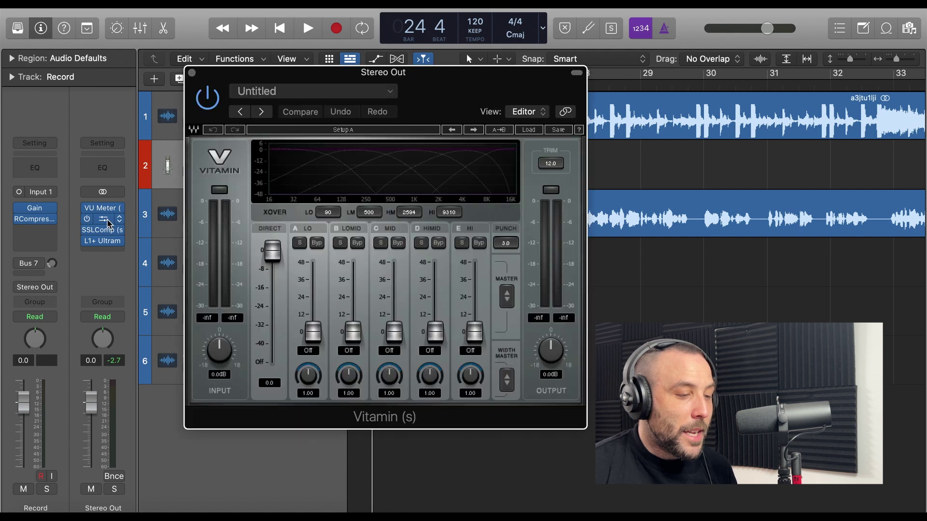
click(192, 73)
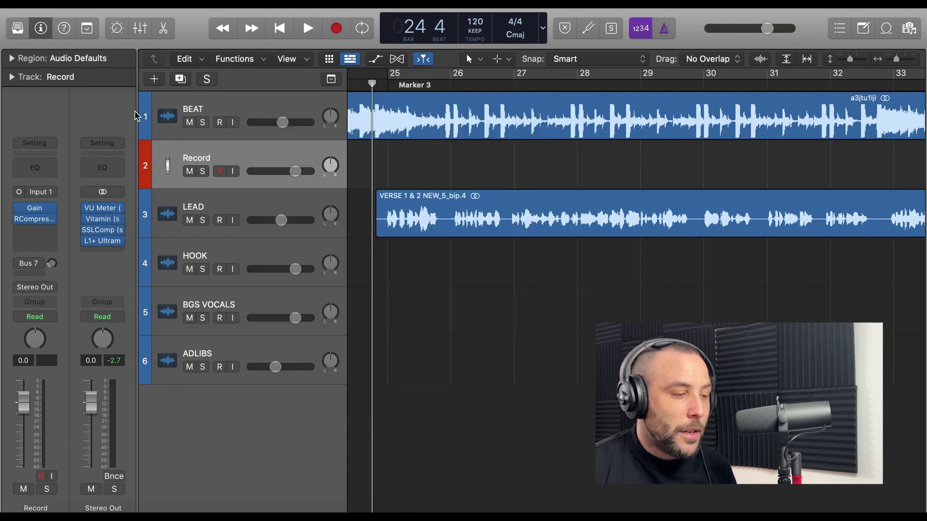
click(99, 230)
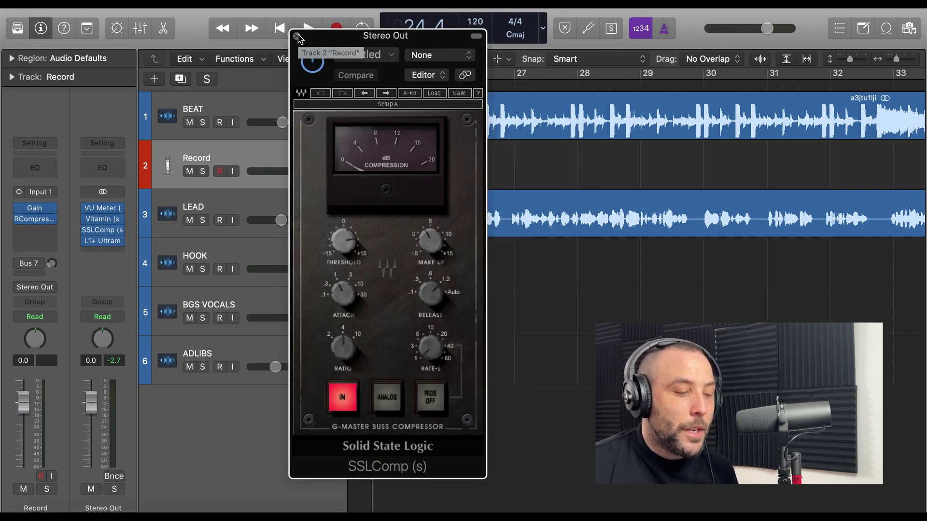
click(298, 37)
click(103, 241)
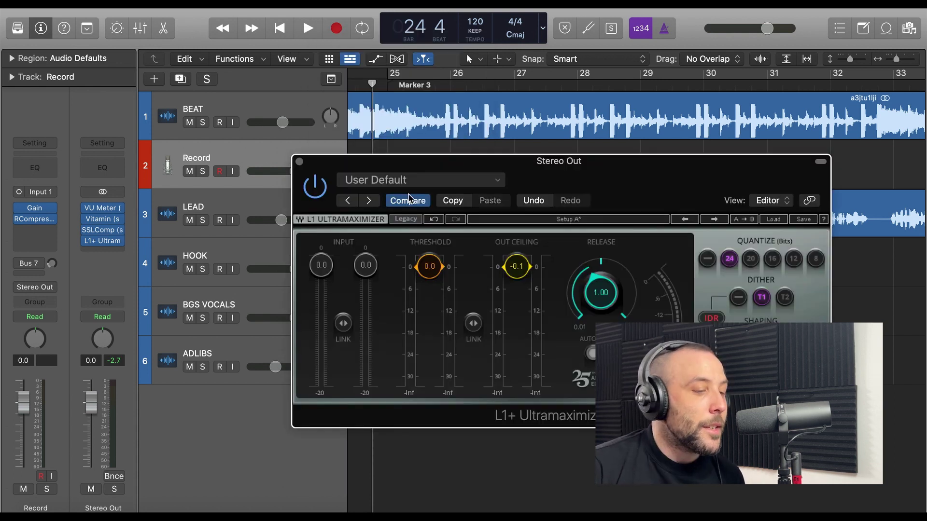
click(299, 161)
mouse_move(109, 245)
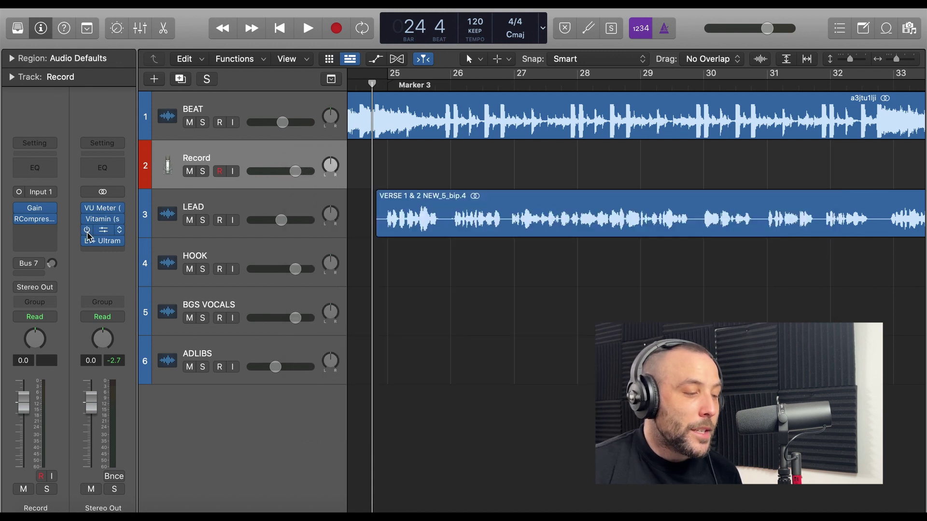